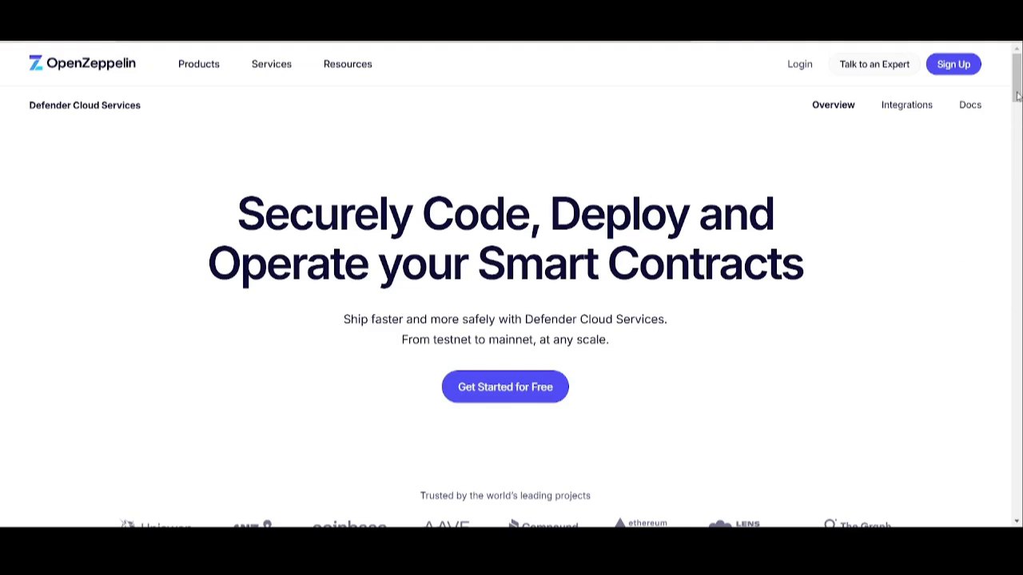
- Scroll down the Defender landing page and log in to reach the Baptizer tenant's dashboard
scroll(1017, 103, down, 1)
drag(1017, 102, 1018, 96)
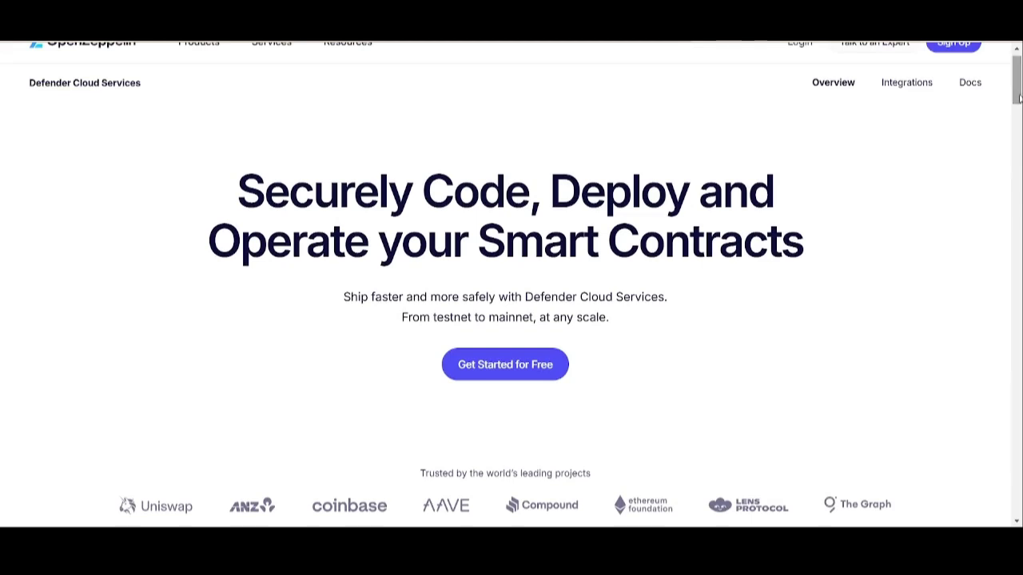
mouse_move(1018, 96)
mouse_down()
mouse_move(1017, 364)
mouse_move(1019, 112)
mouse_up()
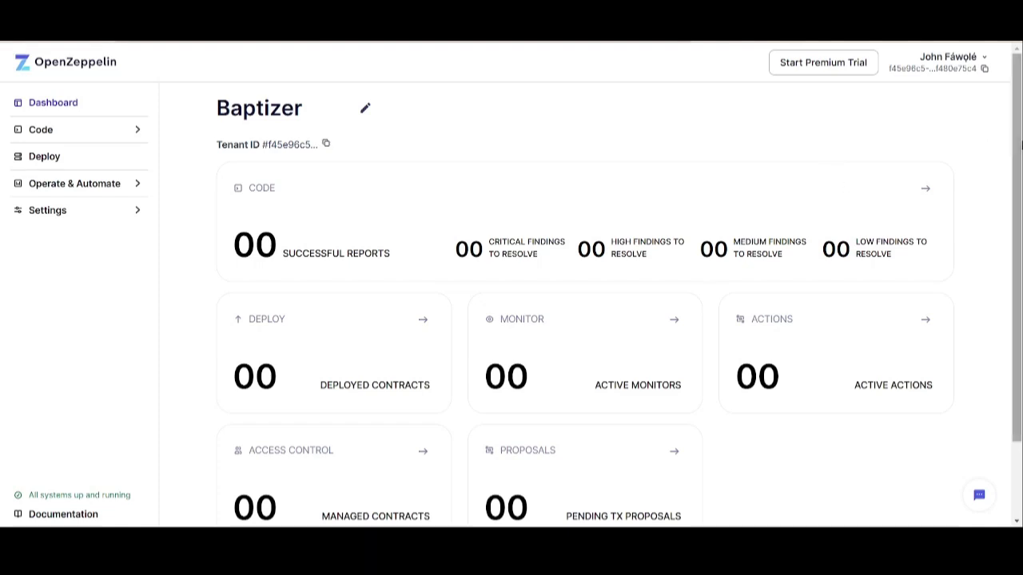
- Expand Code in the sidebar and go to Code Inspector, showing the pending Payment-Splitter Manual Report
drag(1019, 151, 1018, 182)
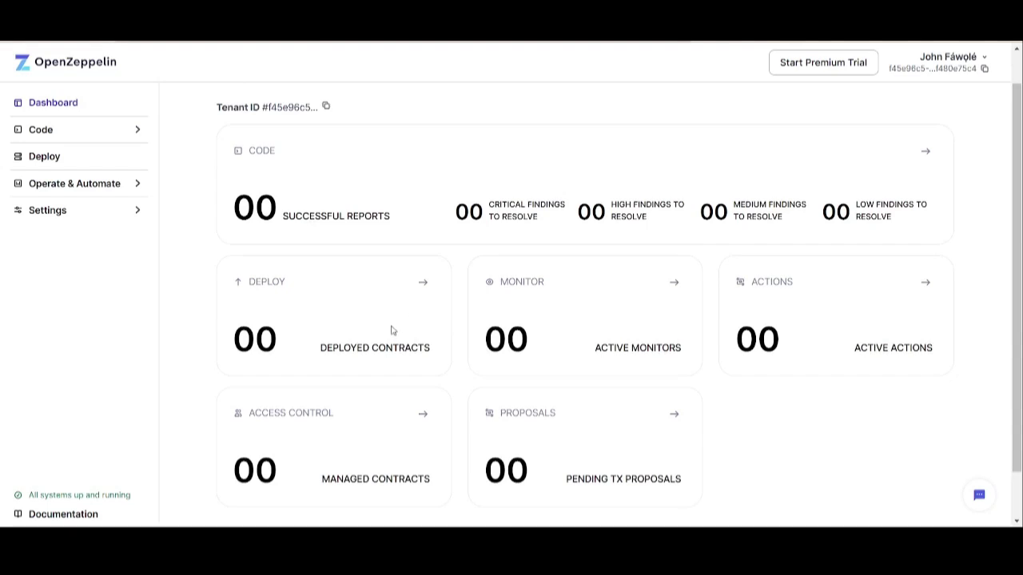
drag(1019, 336, 1020, 365)
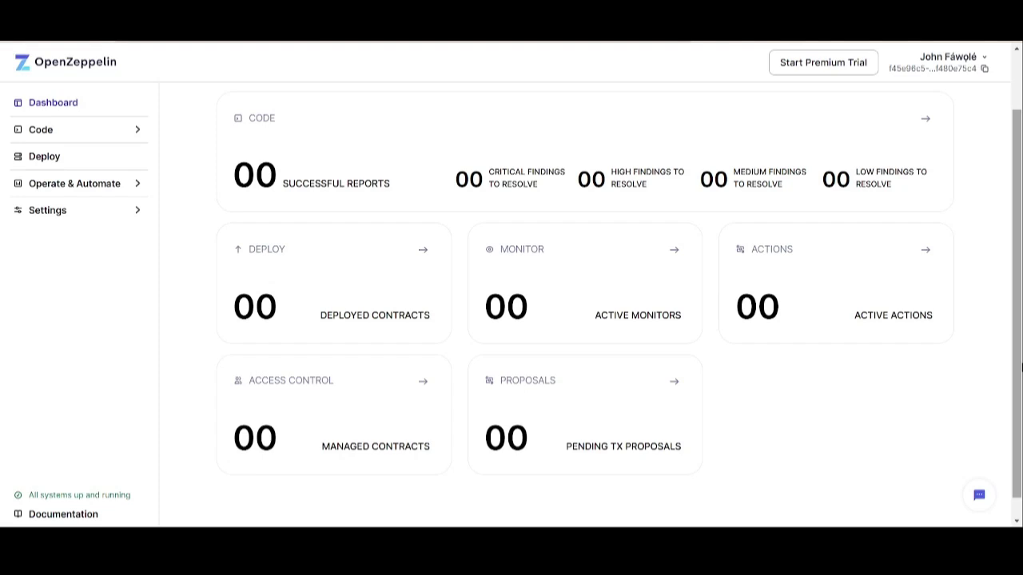
scroll(1020, 365, up, 2)
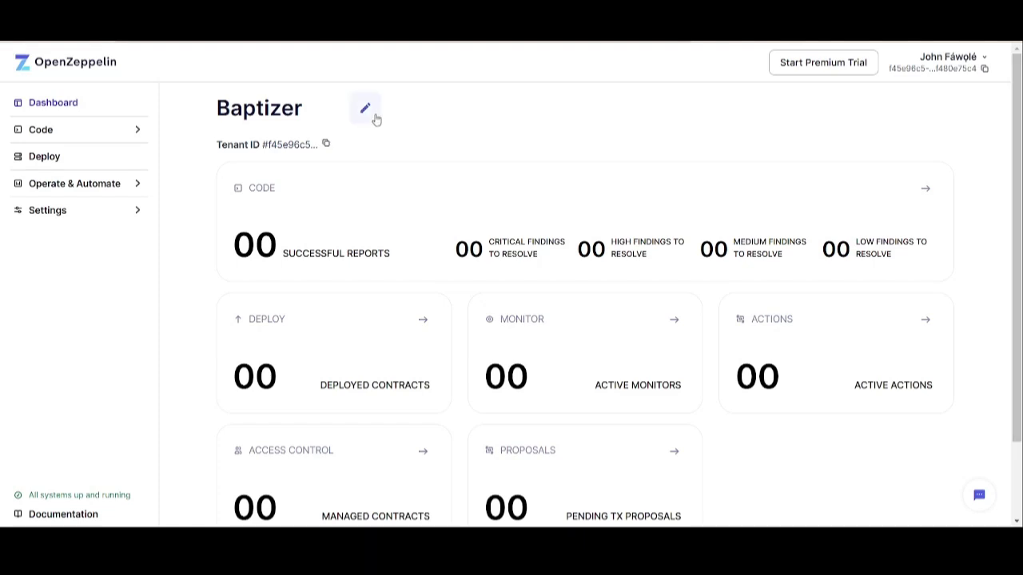
click(137, 131)
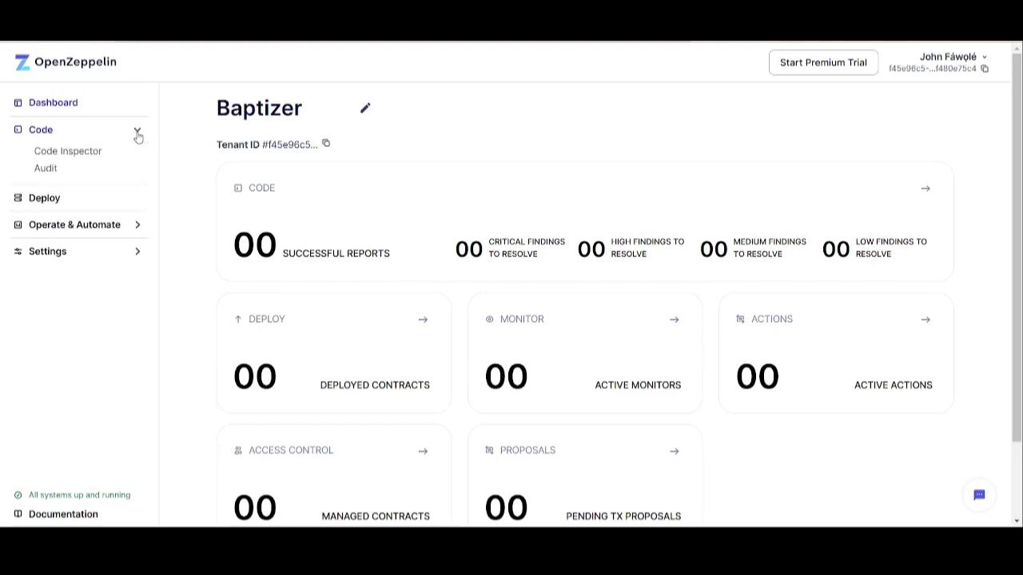
click(84, 155)
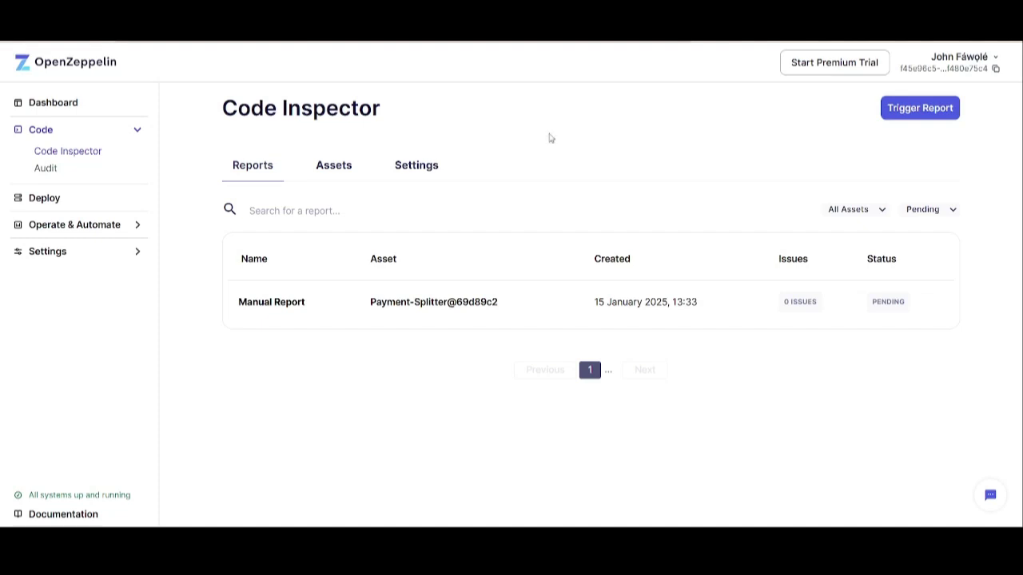
- Start a Trigger Report and browse the Asset list of linked repositories, including Payment-Splitter
click(931, 114)
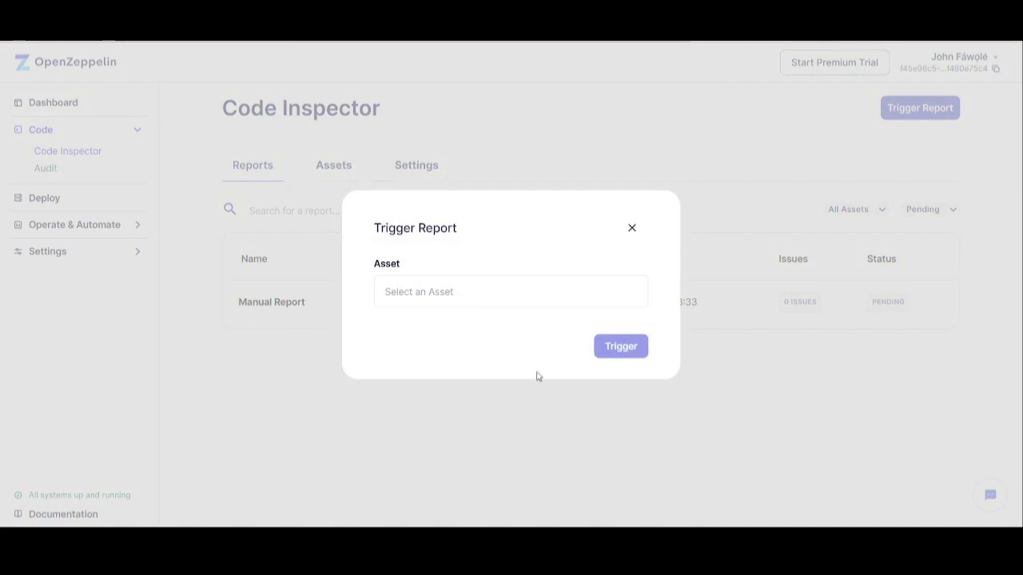
click(504, 302)
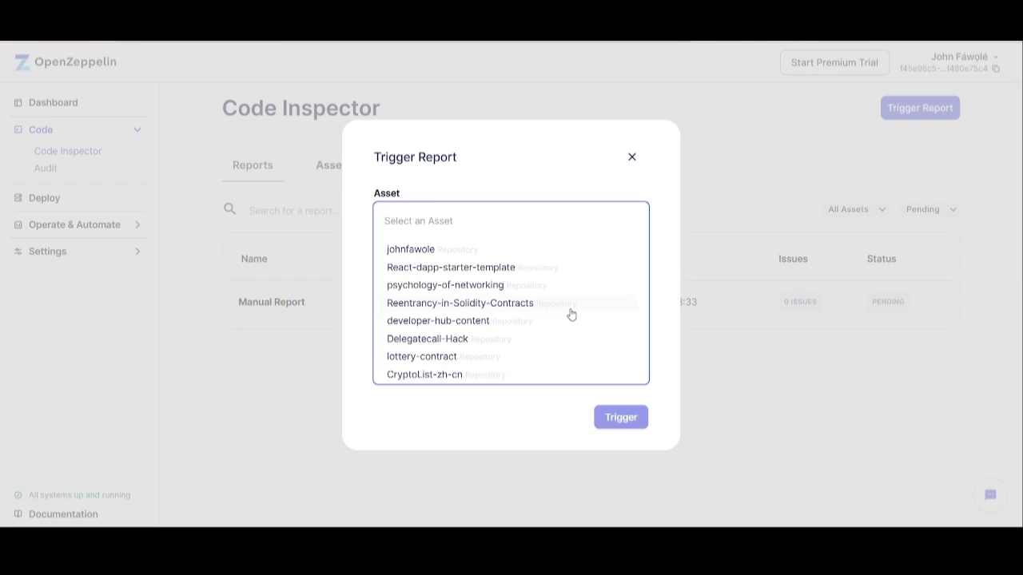
scroll(571, 314, down, 8)
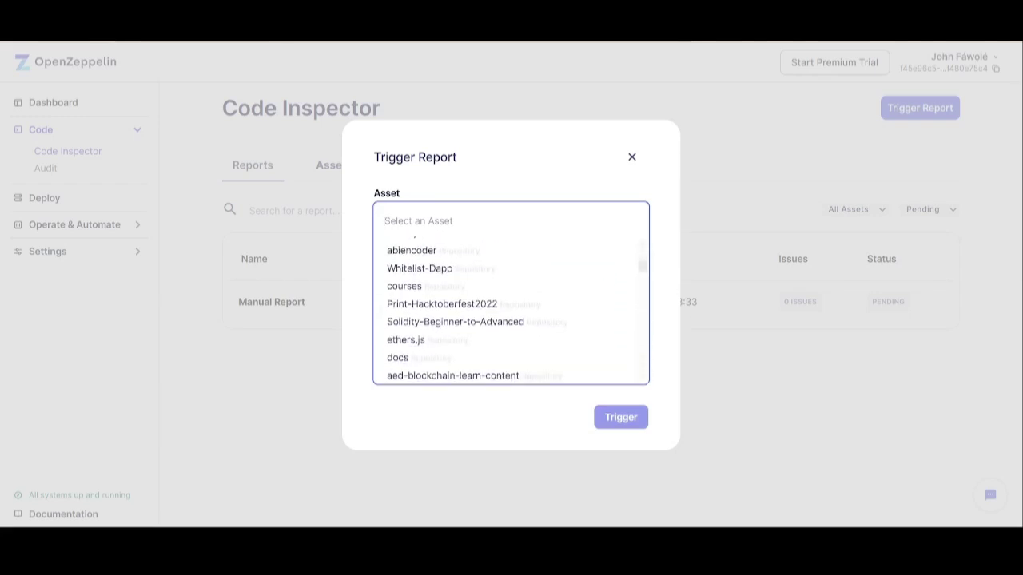
scroll(512, 311, down, 1)
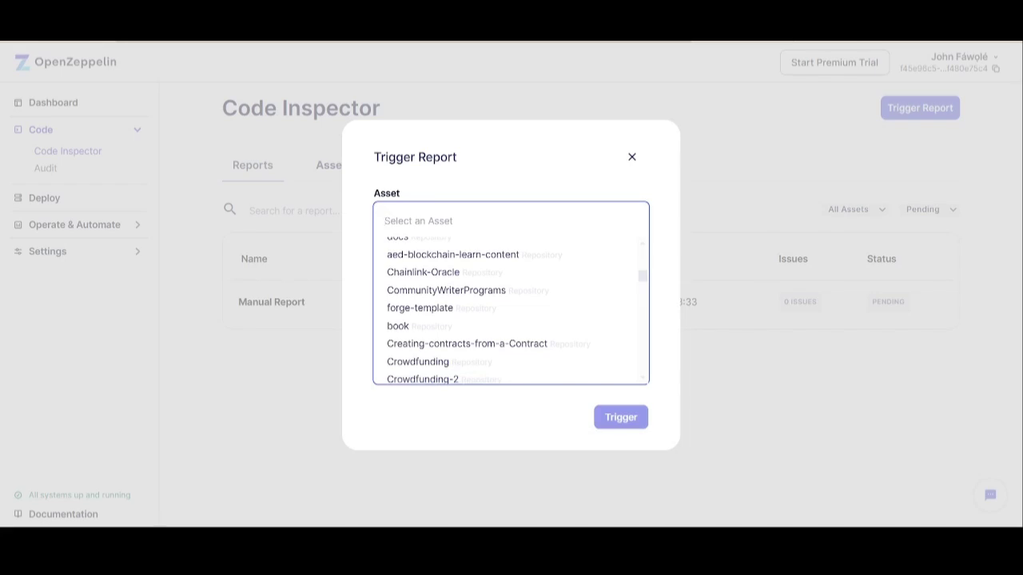
scroll(511, 312, down, 3)
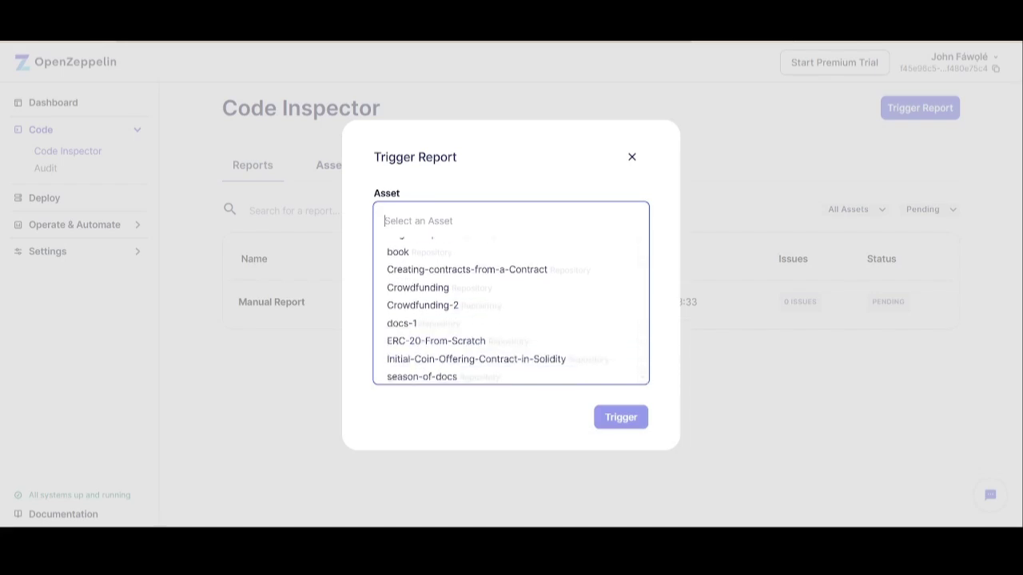
scroll(511, 312, down, 4)
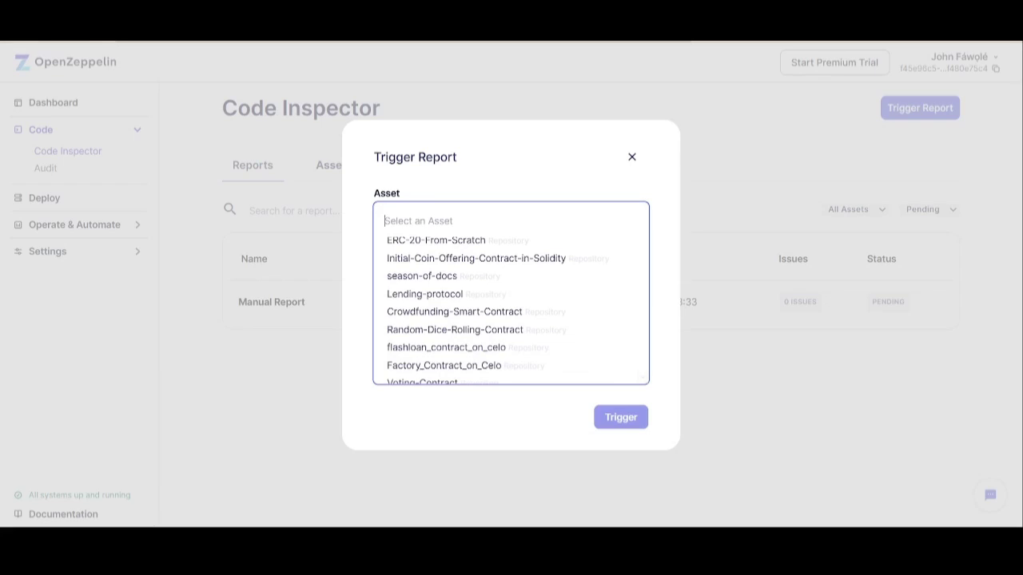
scroll(512, 311, down, 3)
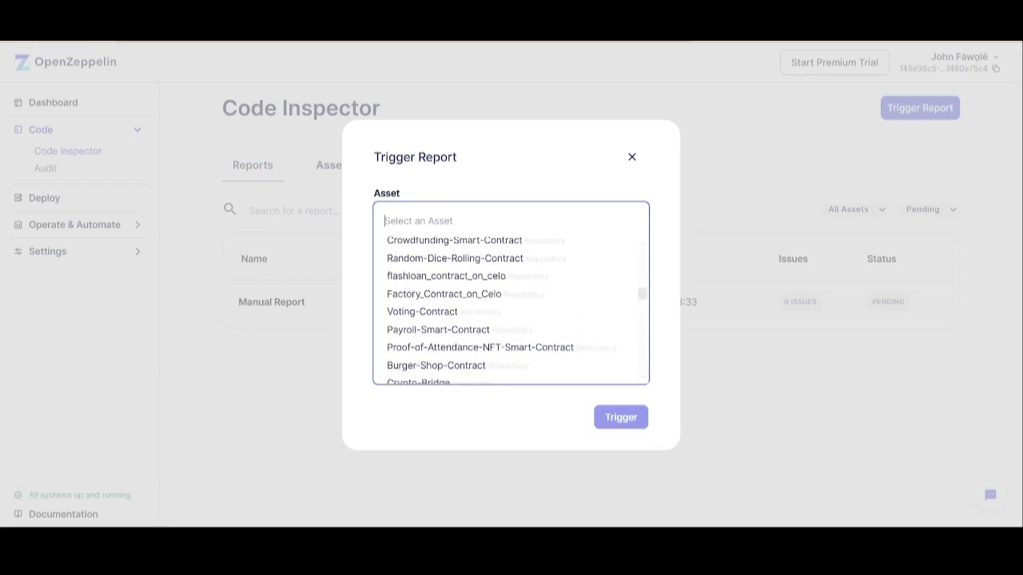
scroll(511, 312, down, 6)
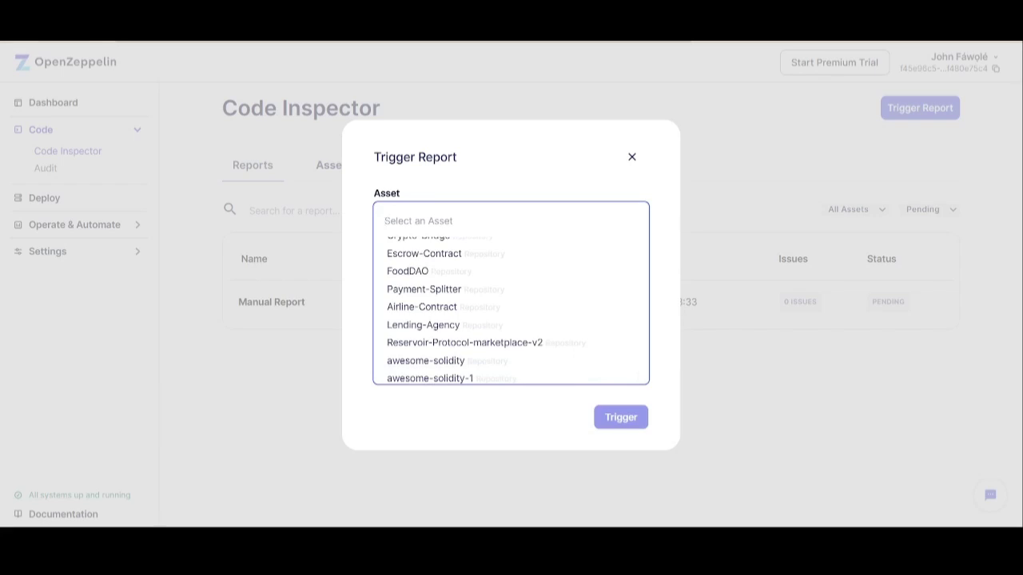
- Trigger a report on Payment-Splitter, branch main, commit 69d89c2 'Create paymentDivision.sol'
click(424, 288)
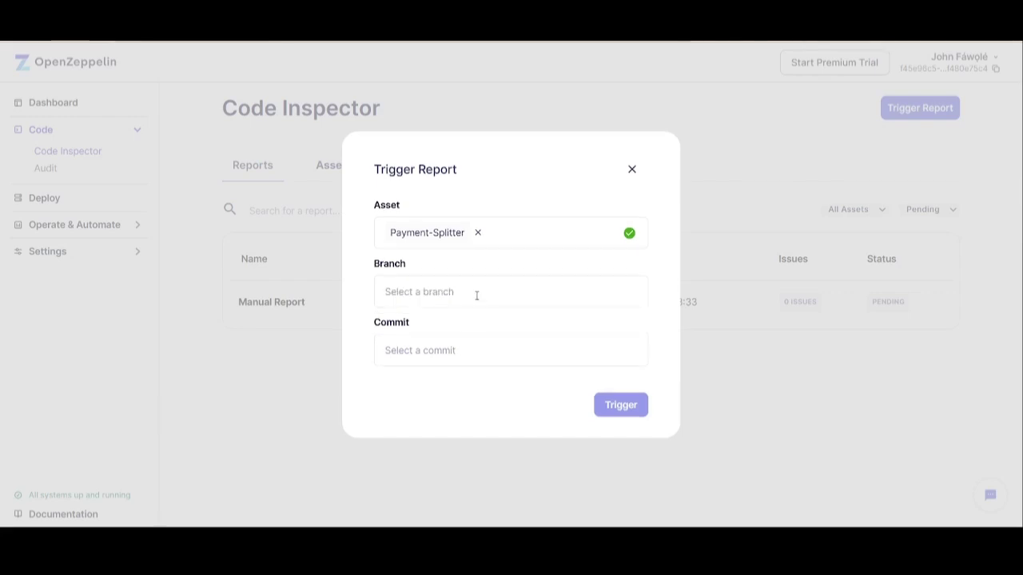
click(476, 296)
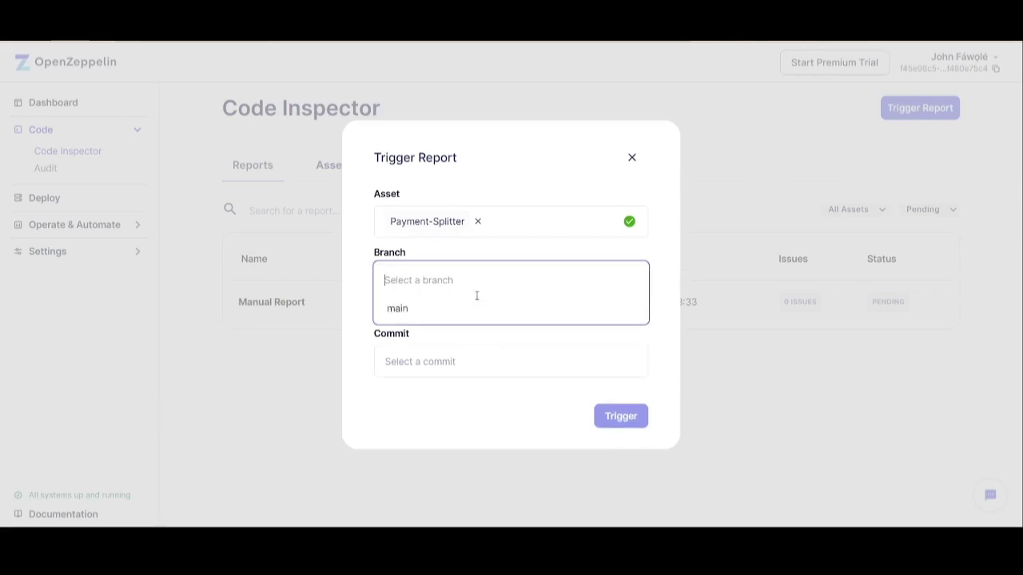
click(425, 310)
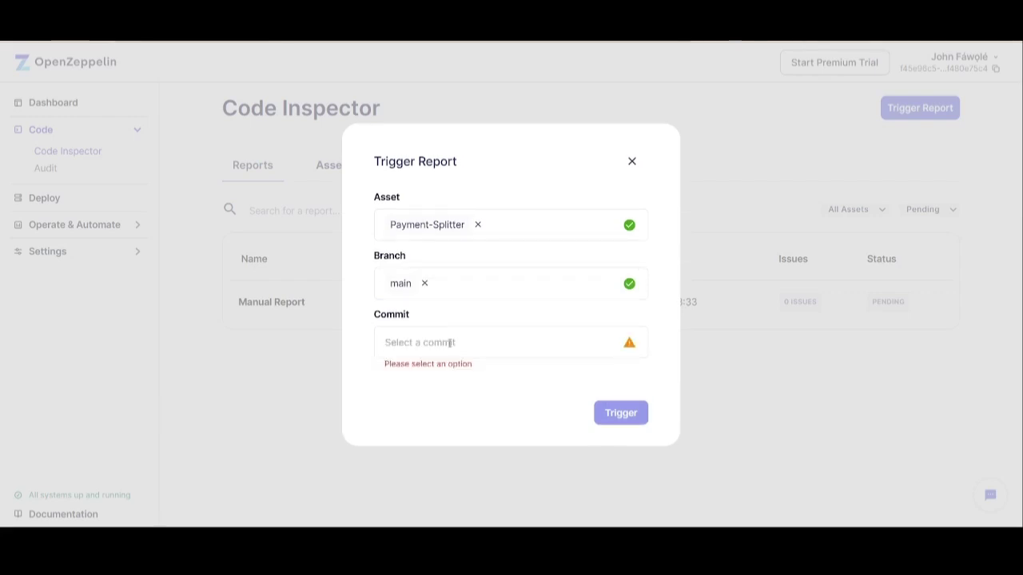
click(450, 342)
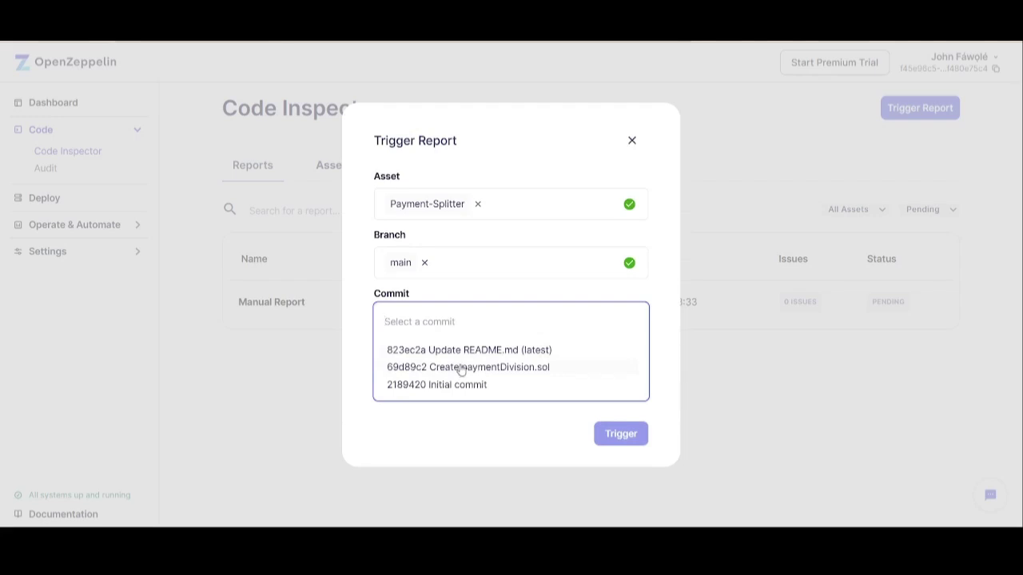
click(461, 369)
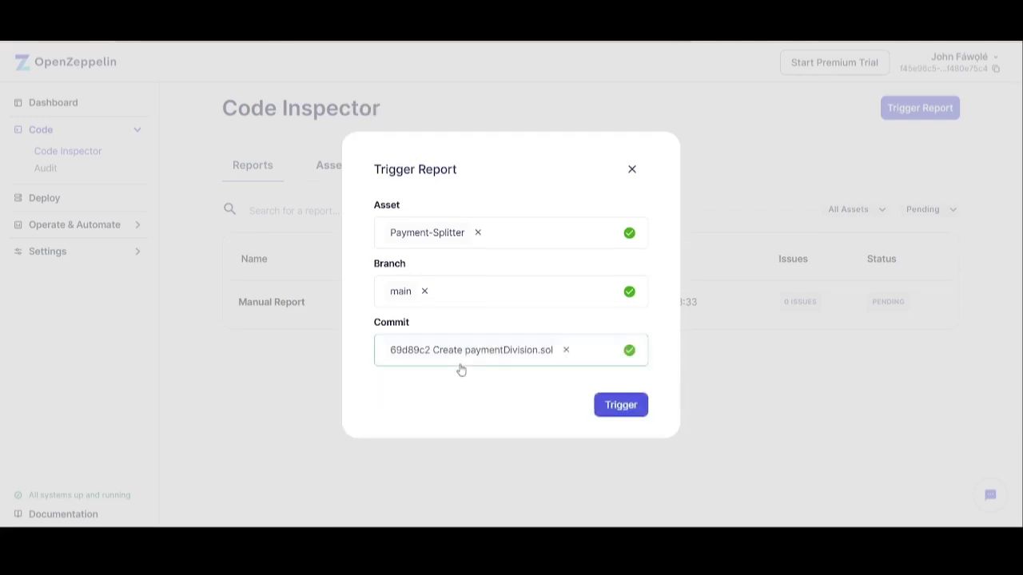
click(621, 408)
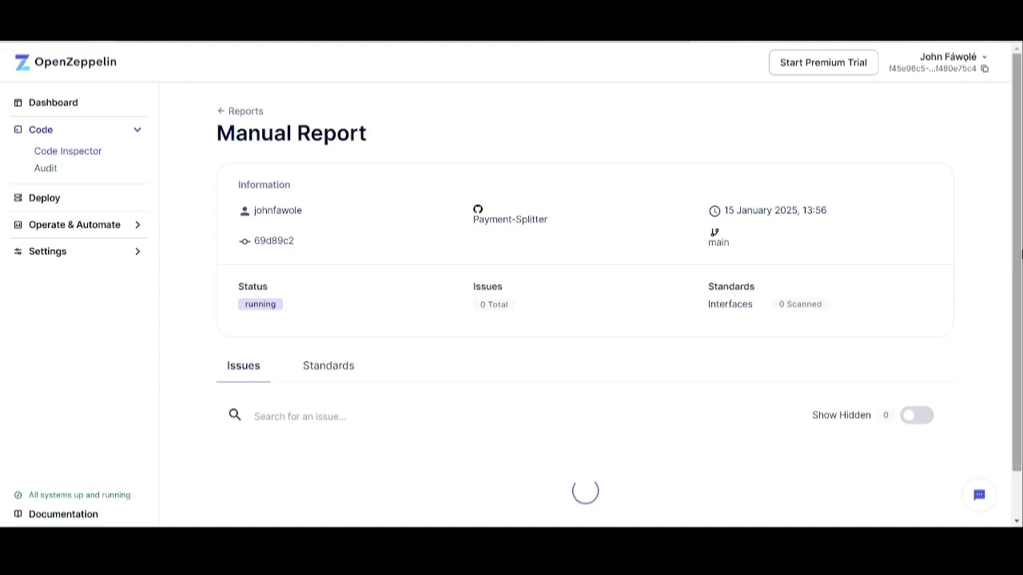
- Check the Standards tab and its status filter, then return to Issues until 12 issues (3 Low, 9 Note) appear
drag(1021, 253, 1020, 301)
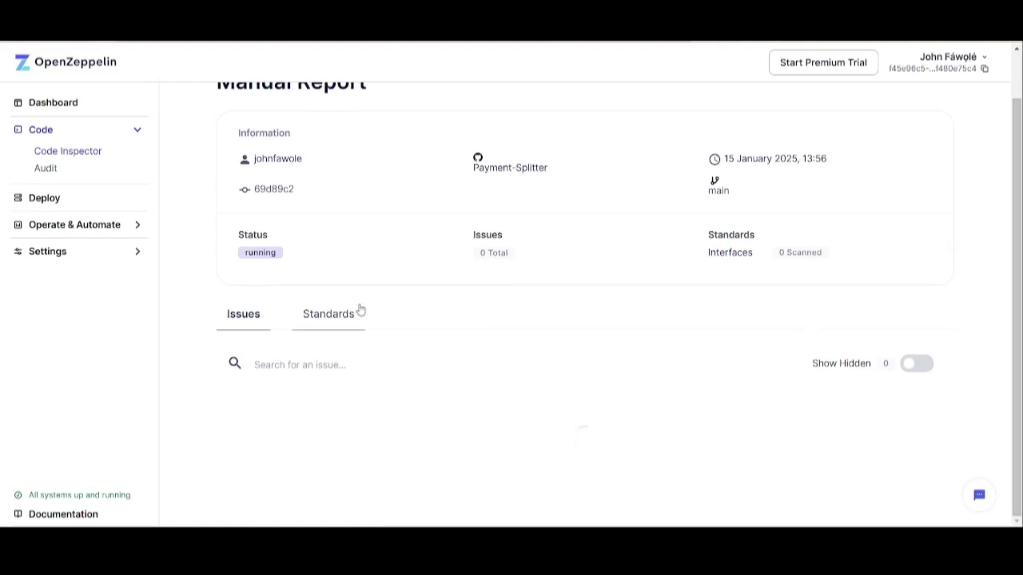
click(331, 322)
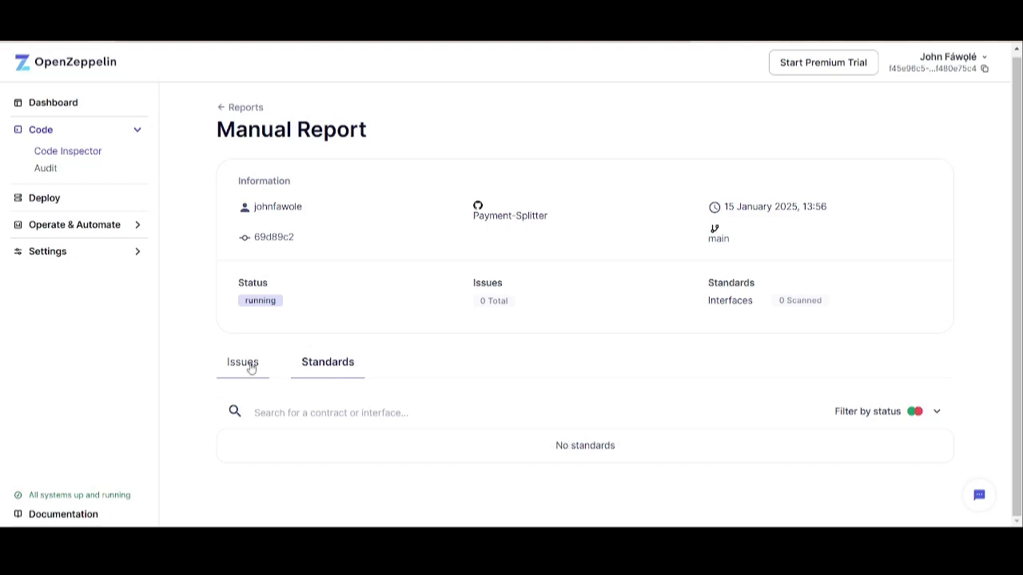
click(942, 419)
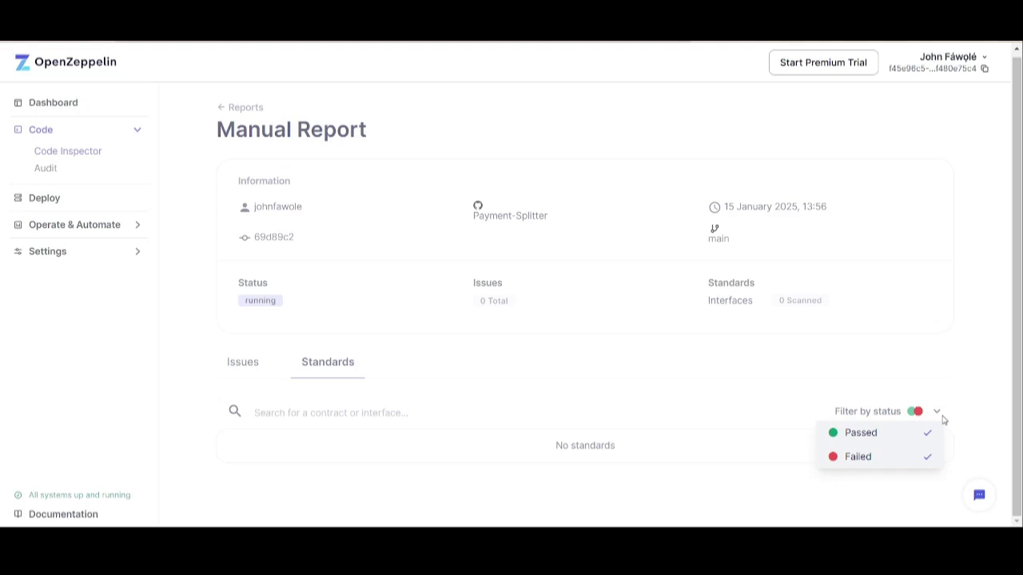
click(674, 405)
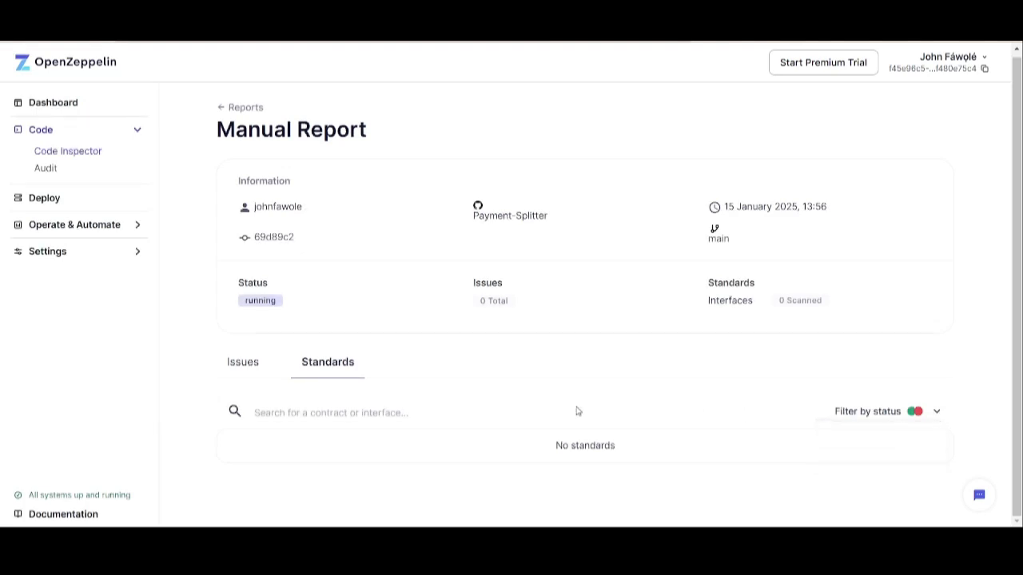
click(242, 369)
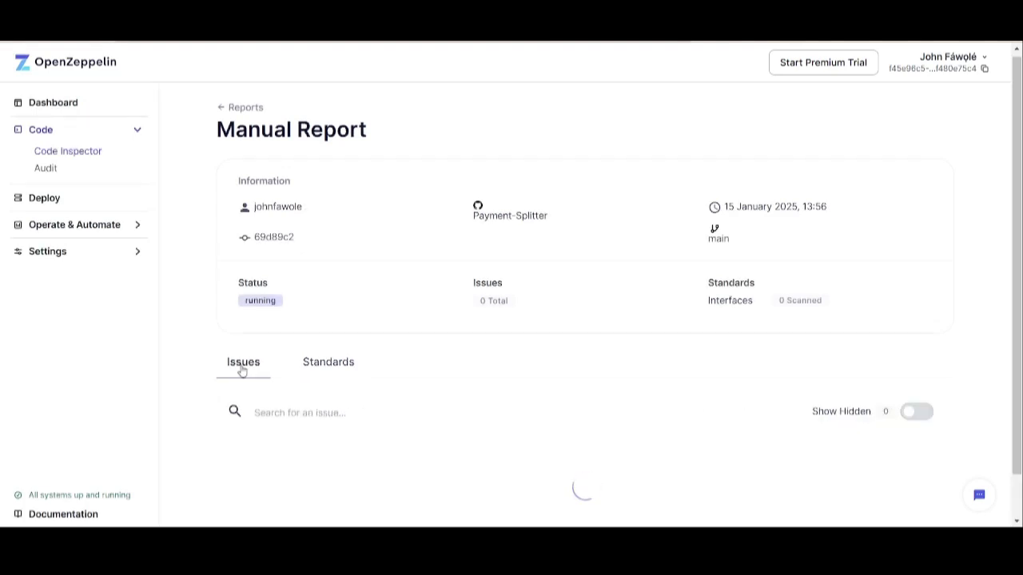
drag(1021, 349, 1021, 405)
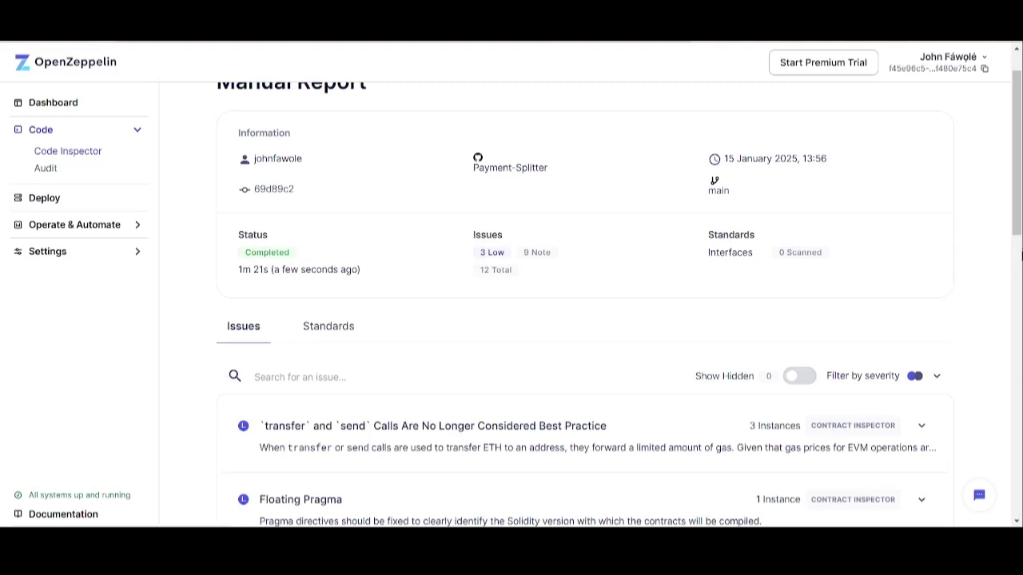
- Scroll down the Issues list and expand the `transfer` and `send` Calls issue
scroll(1020, 233, down, 1)
drag(1018, 233, 1018, 289)
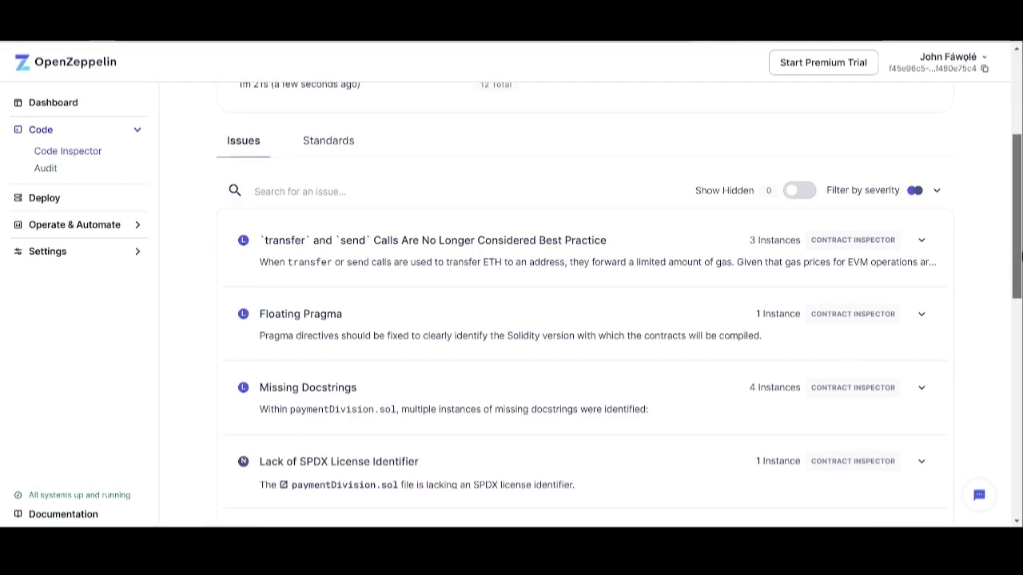
scroll(1019, 294, down, 3)
drag(1020, 294, 812, 234)
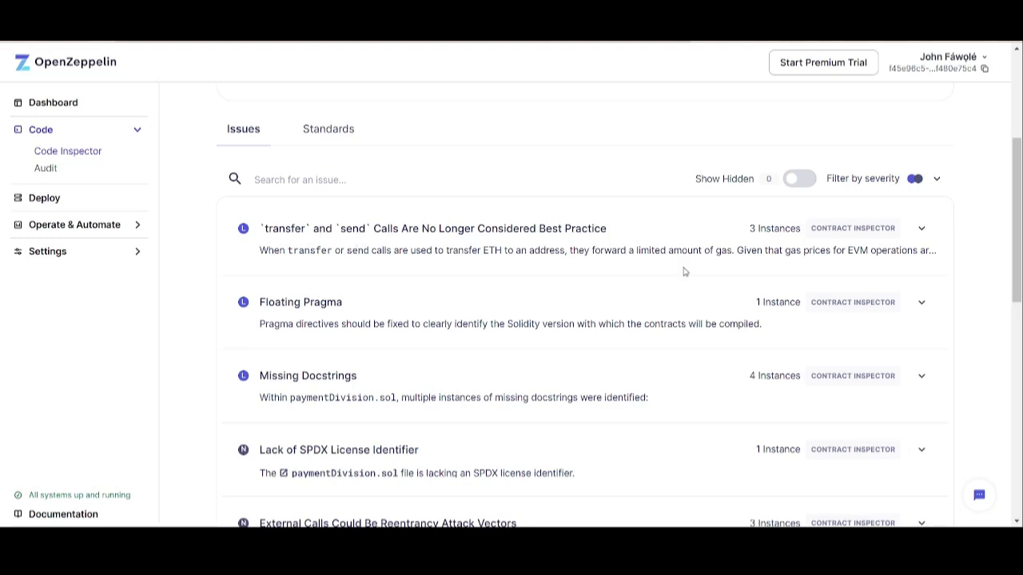
click(921, 231)
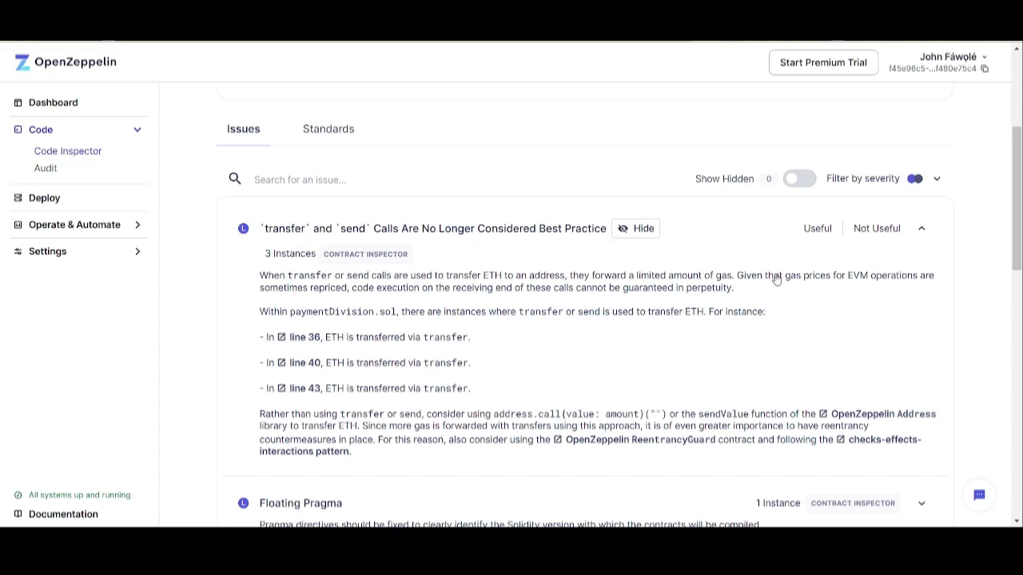
- Start and cancel Useful feedback on the transfer and send issue, then collapse it
click(818, 231)
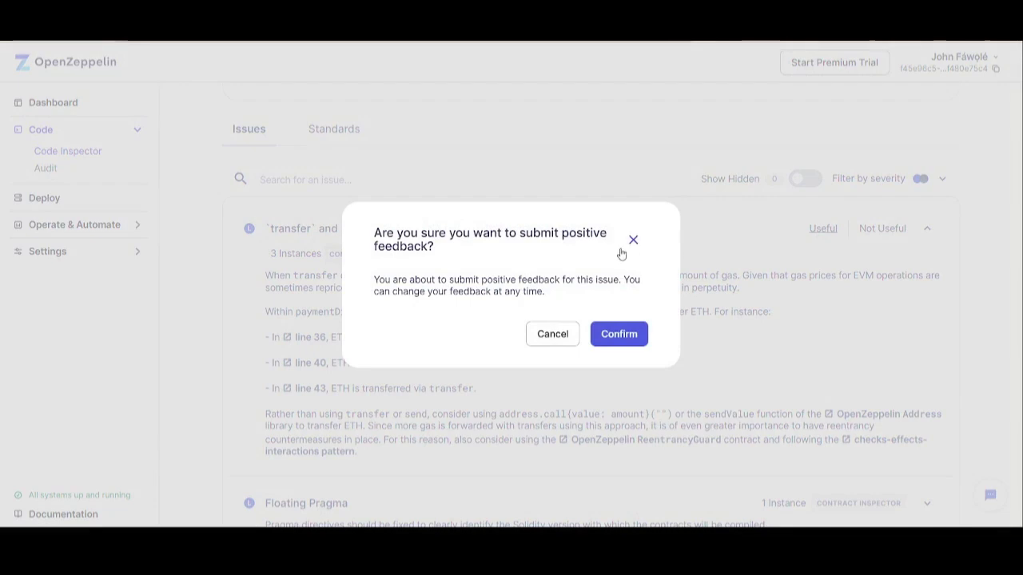
click(632, 240)
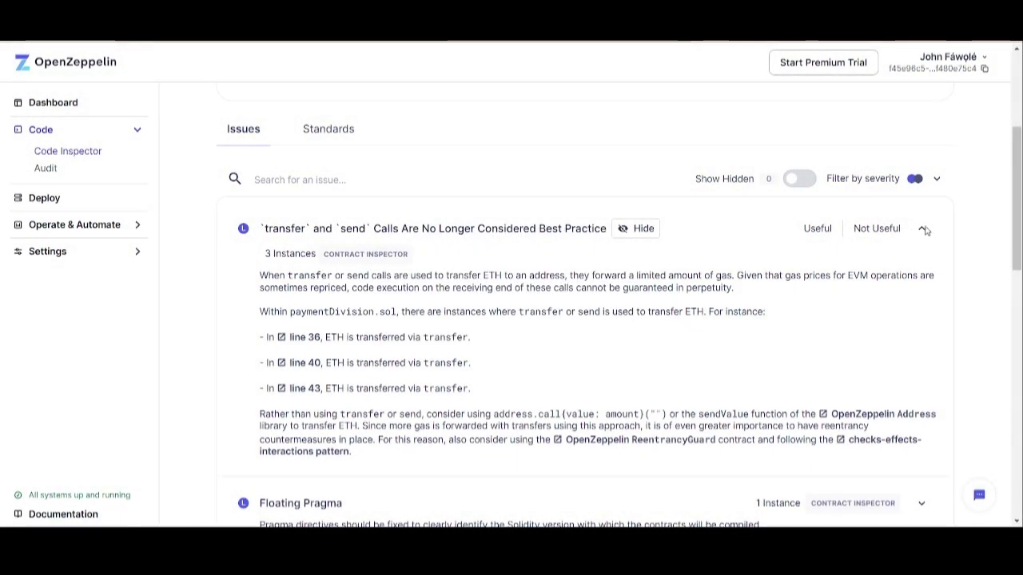
click(925, 231)
scroll(1019, 229, down, 1)
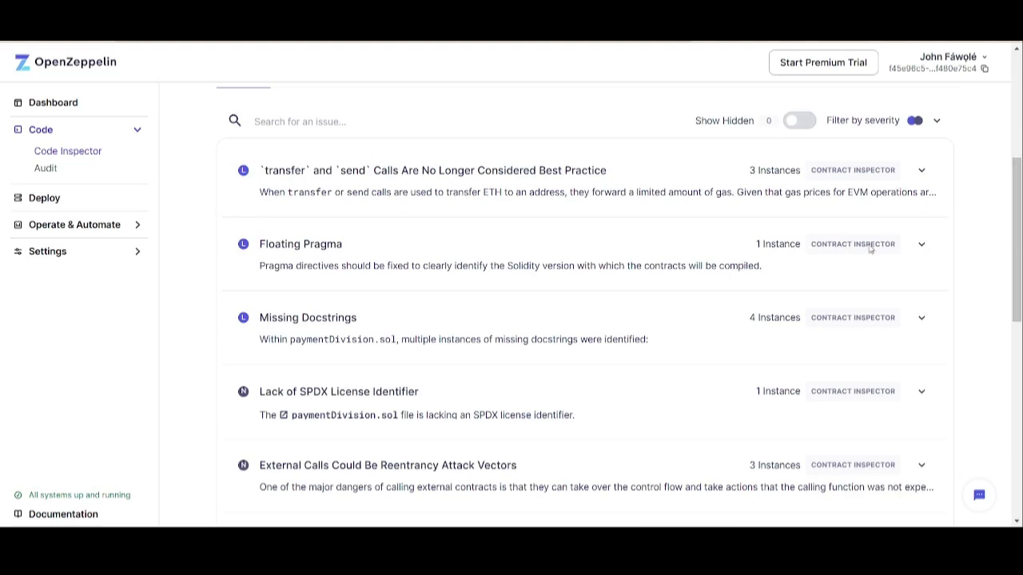
- Expand Floating Pragma and Missing Docstrings and confirm Not Useful feedback on each
click(923, 246)
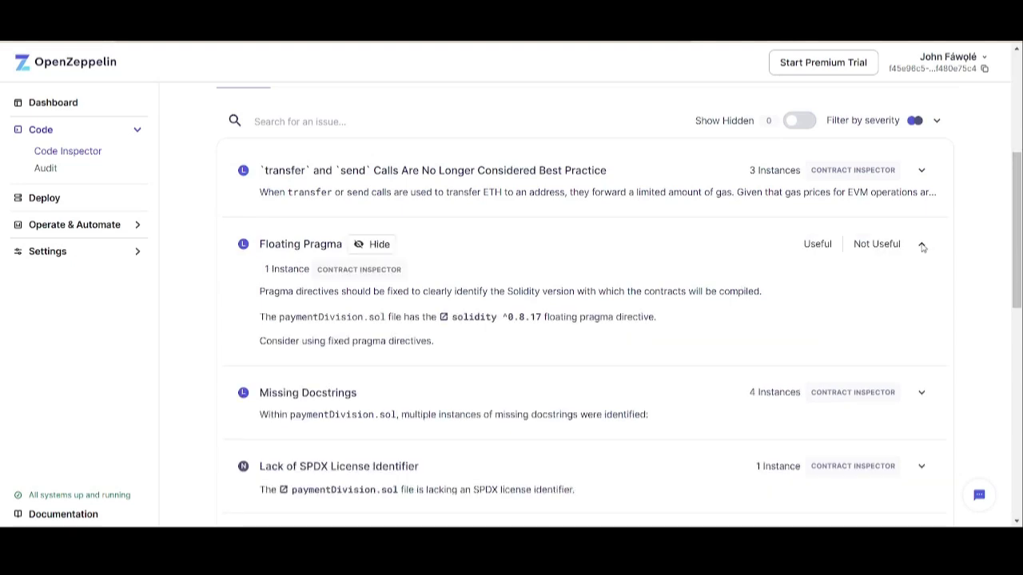
click(880, 245)
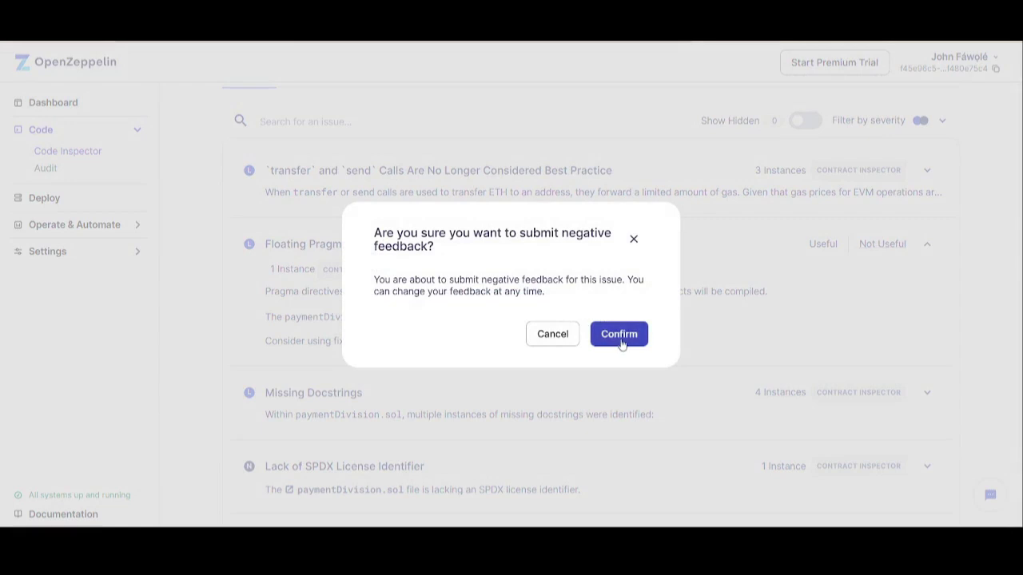
click(621, 341)
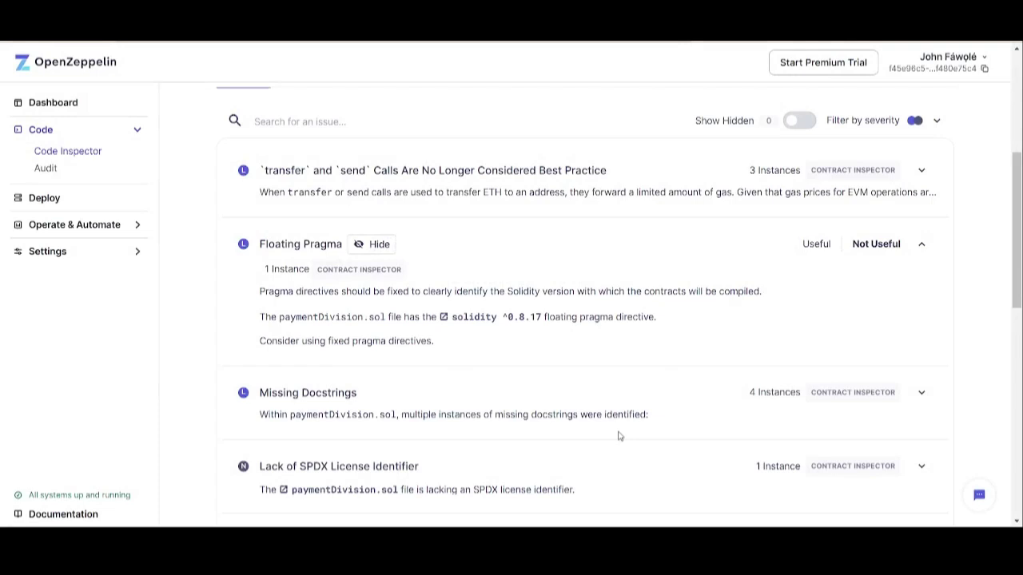
click(929, 396)
mouse_move(1016, 297)
mouse_down()
mouse_move(1016, 315)
mouse_move(1019, 287)
mouse_up()
click(877, 283)
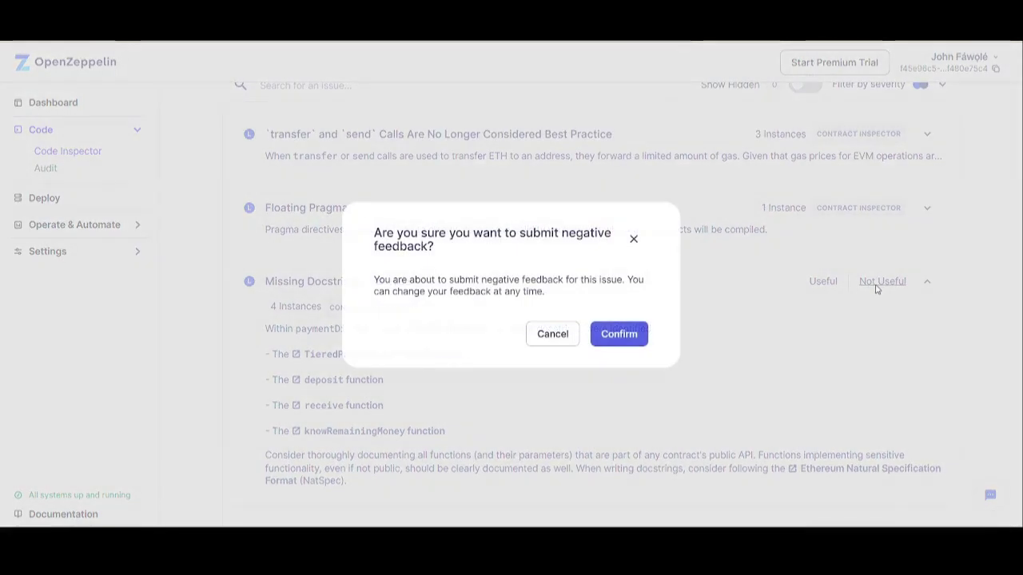
click(594, 333)
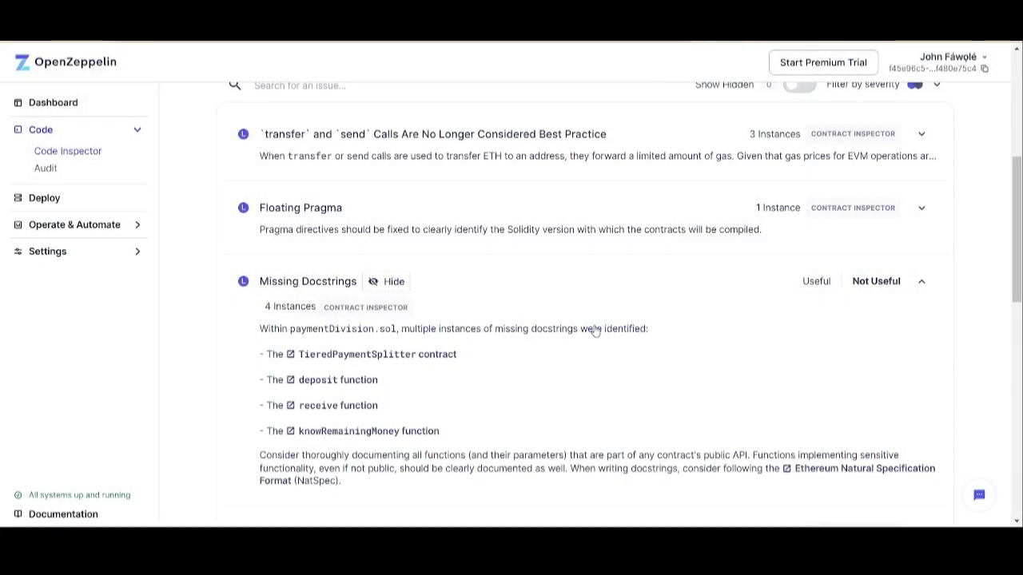
drag(1018, 258, 1018, 166)
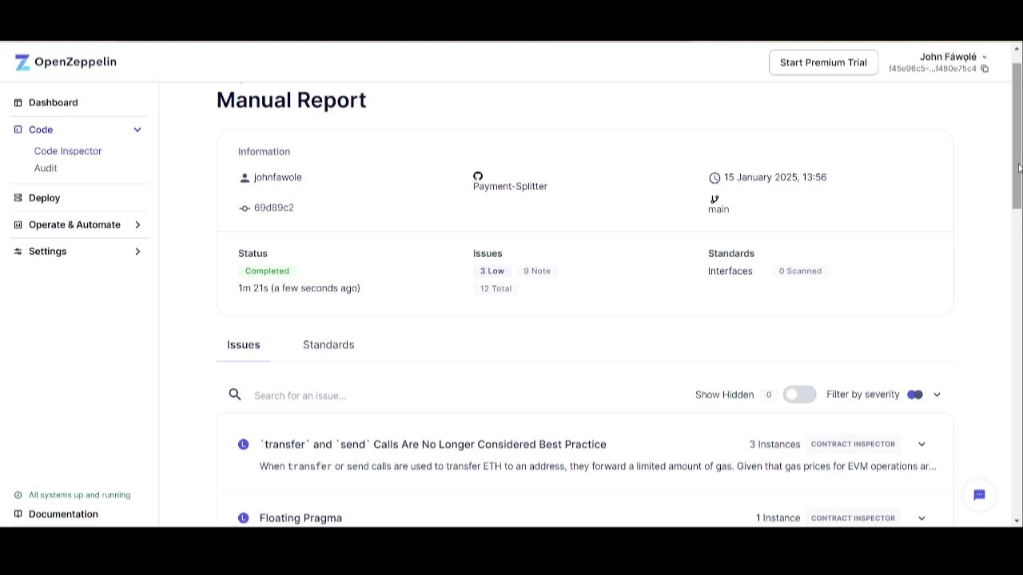
- Scroll back up to the Standards tab, showing no standards found and 0 interfaces scanned
drag(1018, 166, 1018, 249)
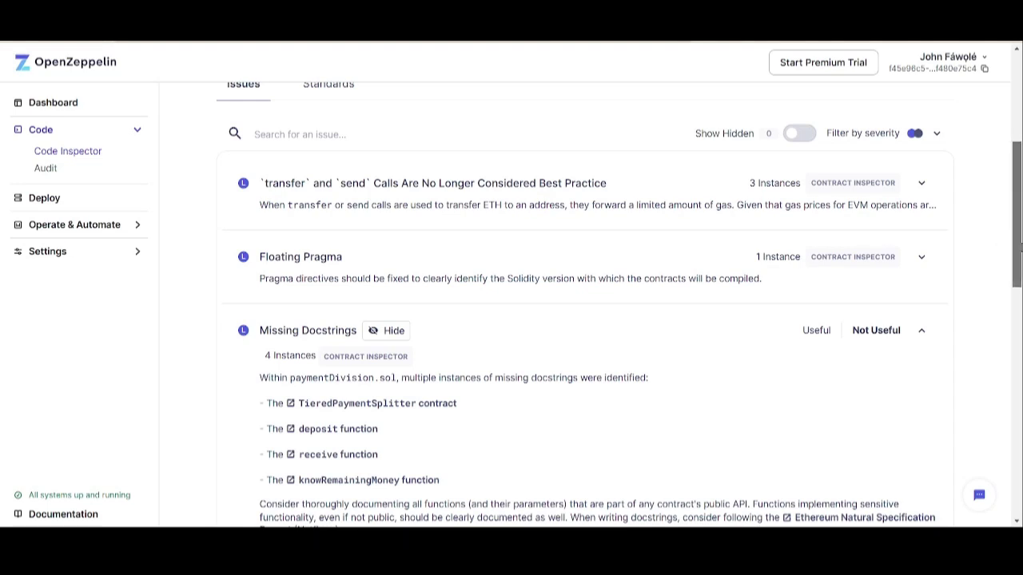
scroll(495, 304, up, 3)
click(346, 322)
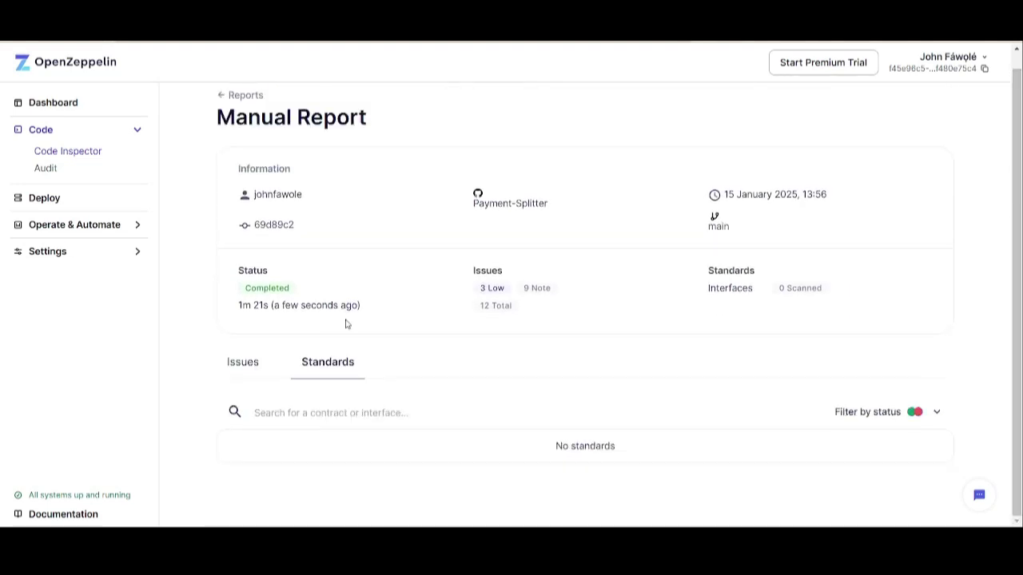
scroll(1021, 190, up, 1)
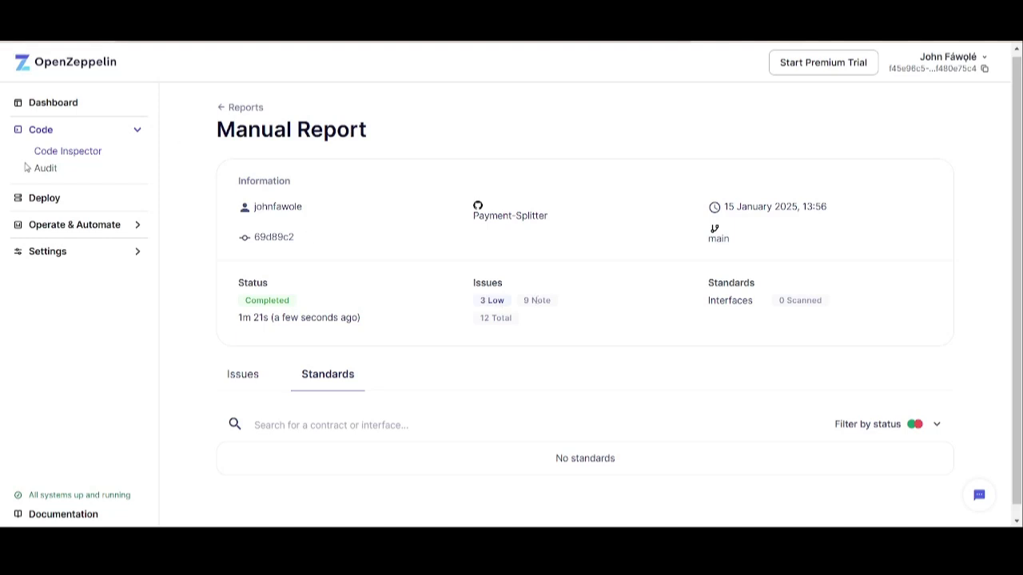
- View the Audit page, then go to Deploy to see the Arbitrum One production and test environments
click(48, 172)
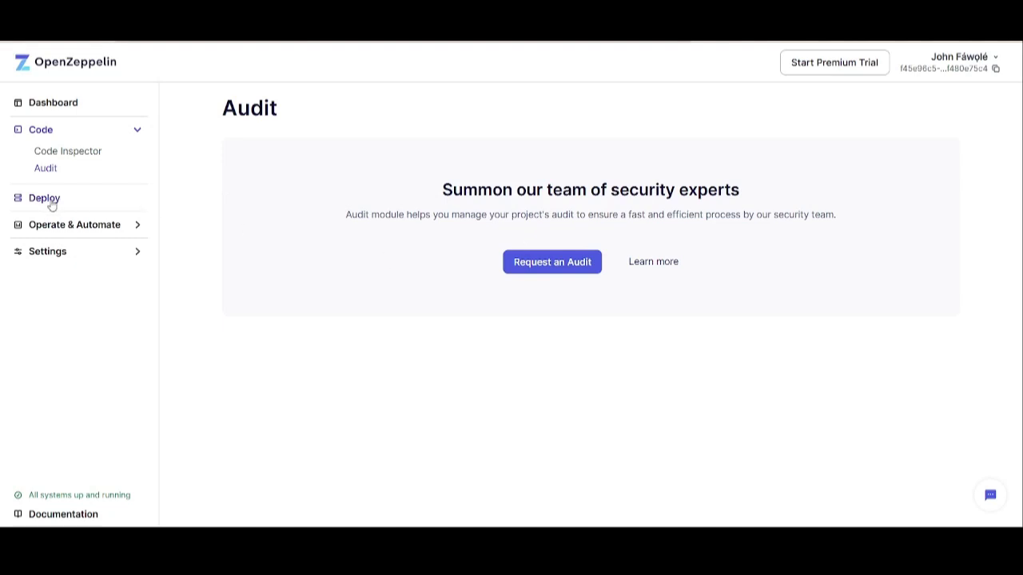
click(51, 205)
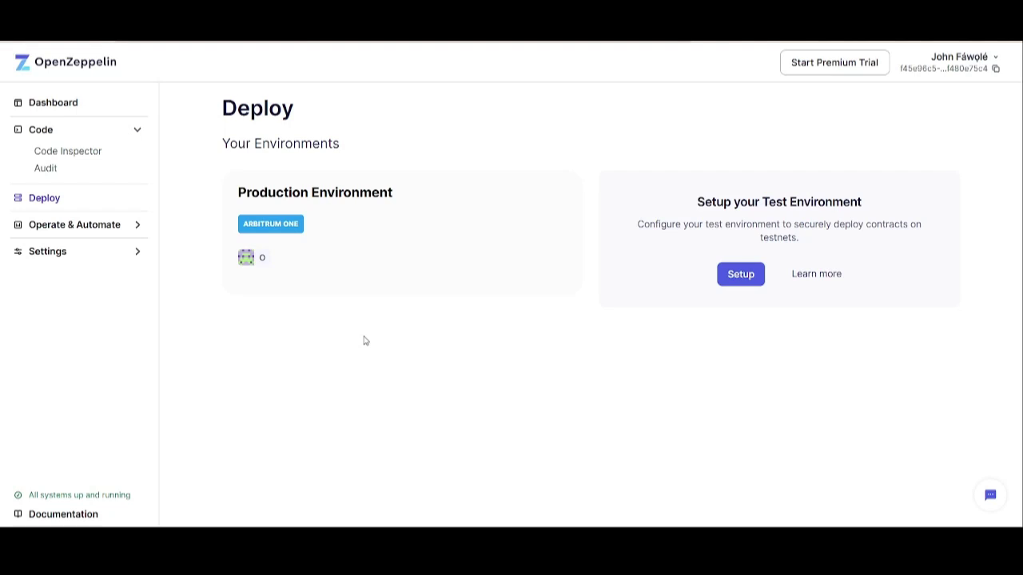
- Begin test environment setup with Celo Alfajores as the network and continue to deploy approval
click(741, 275)
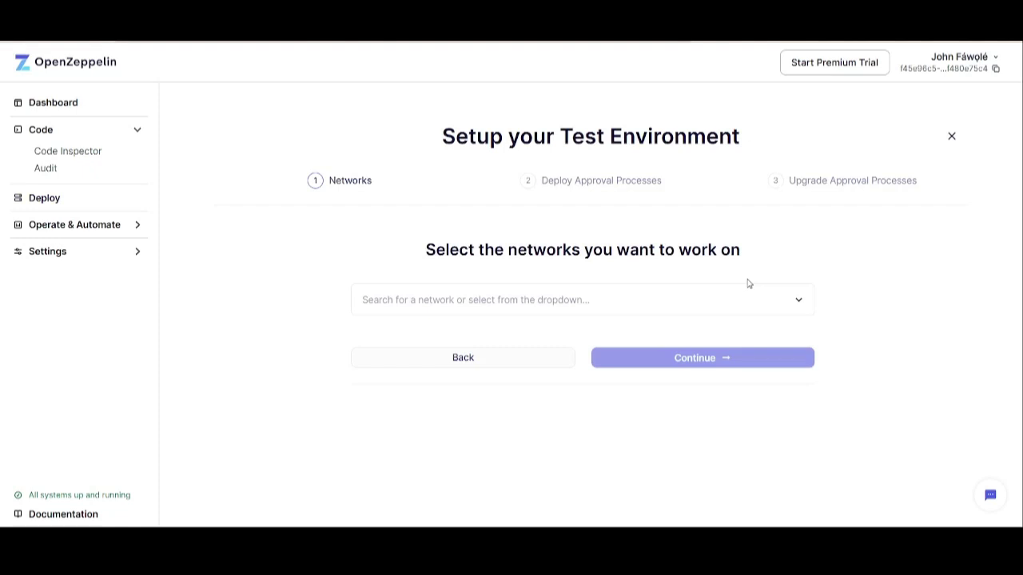
click(755, 291)
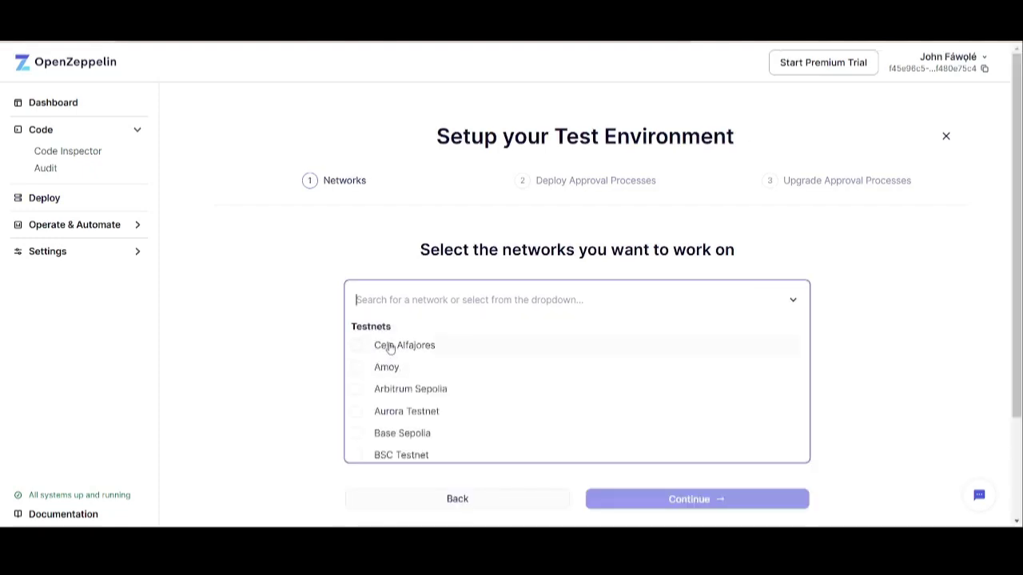
click(390, 347)
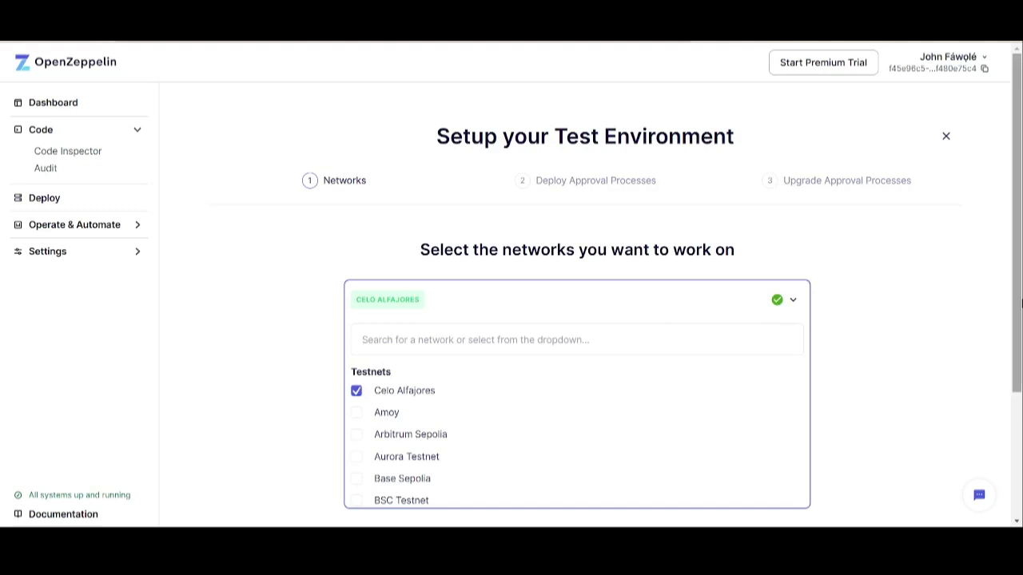
scroll(952, 415, down, 2)
click(952, 416)
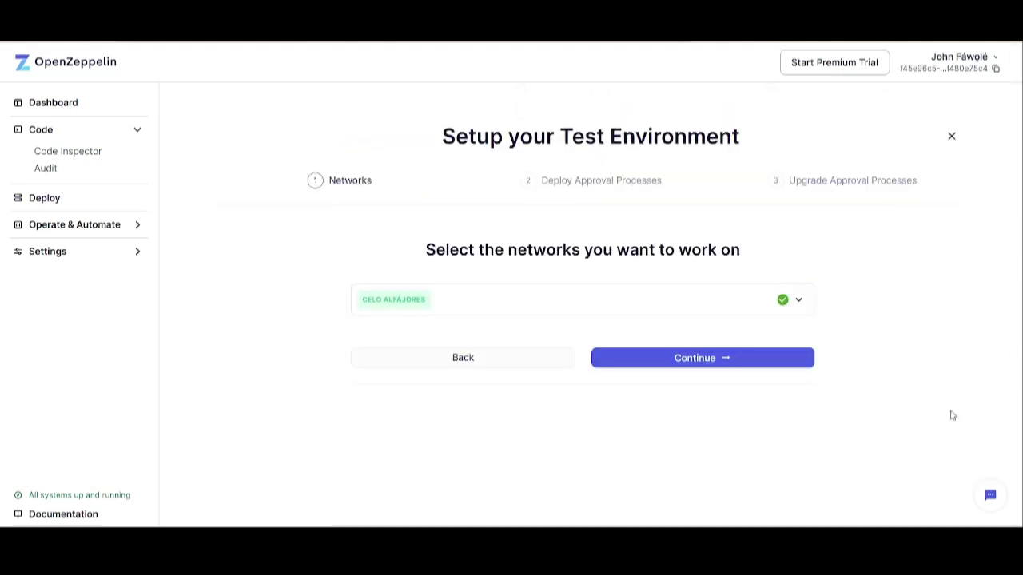
click(738, 364)
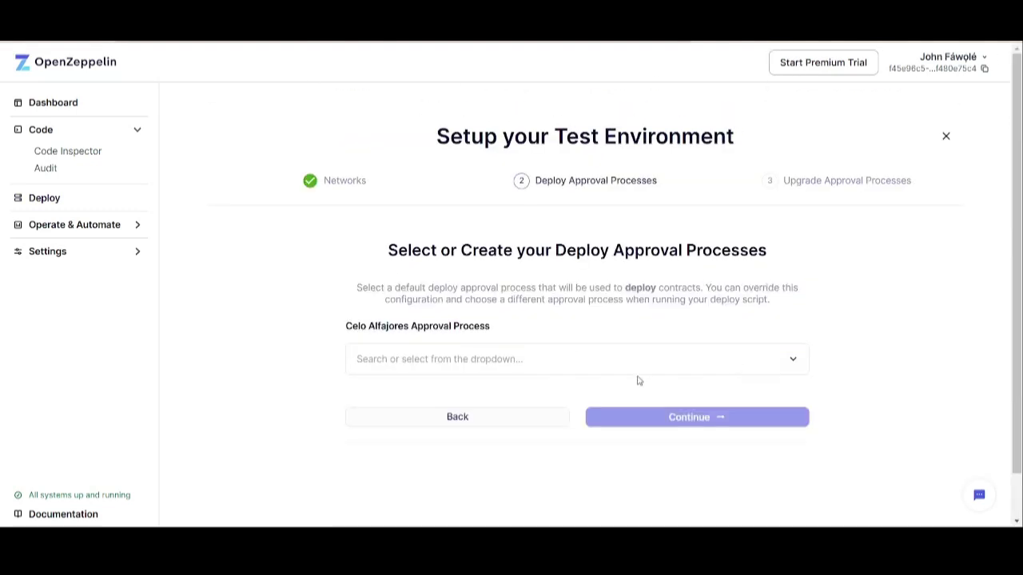
- Start a new approval process named 'Celo Finance' and open its Celo Alfajores address list
click(605, 361)
click(574, 428)
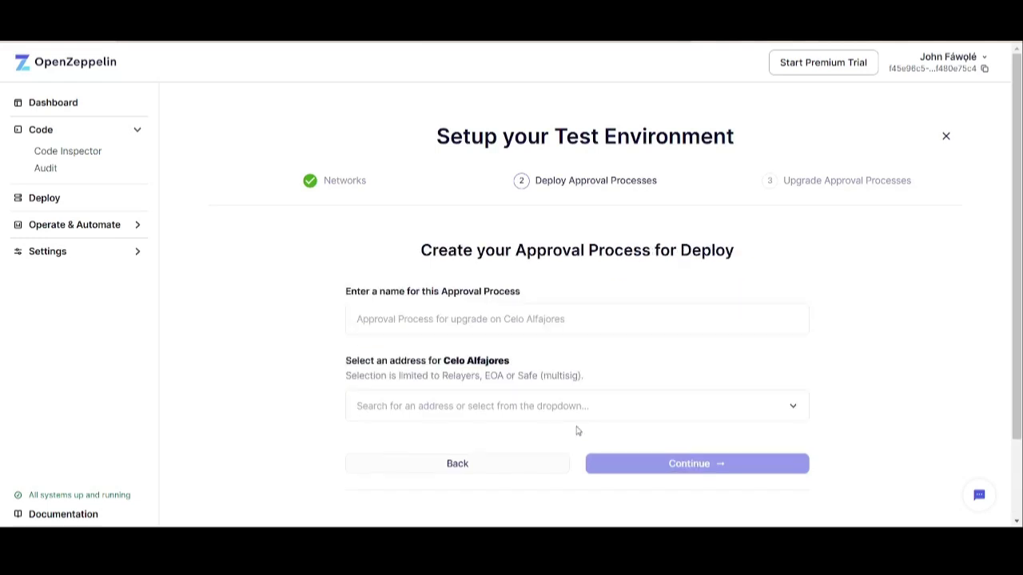
click(535, 322)
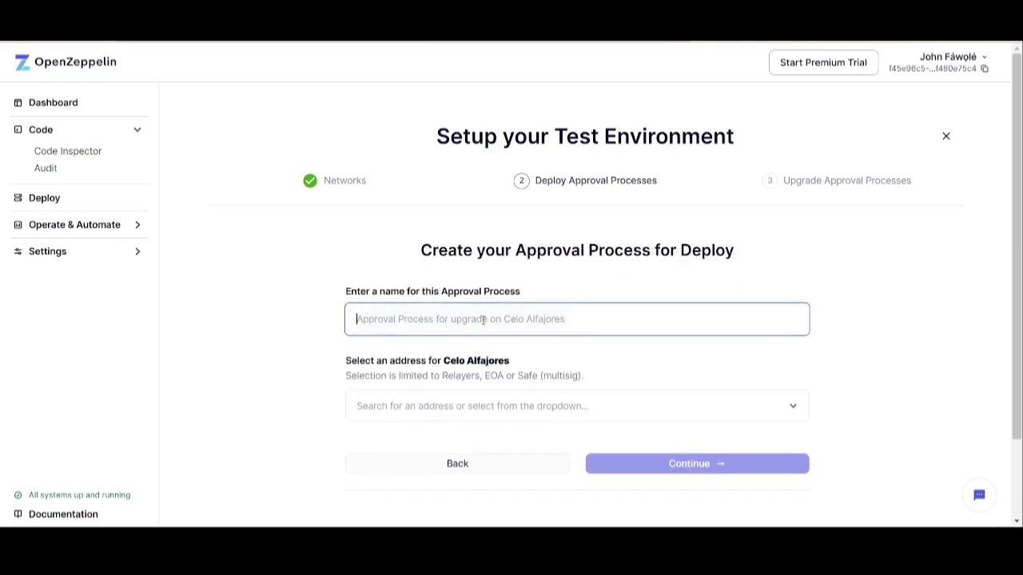
text(Ce)
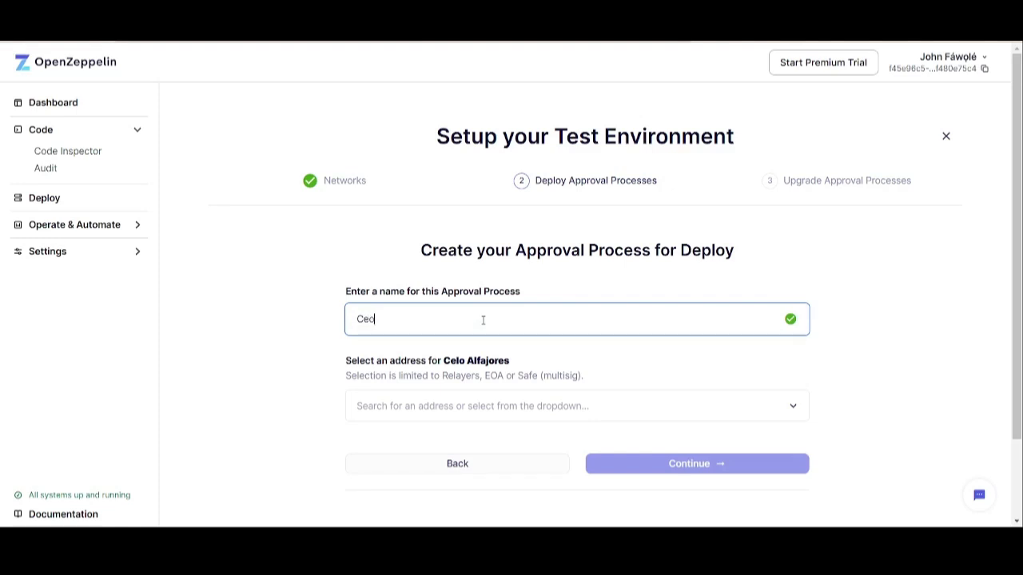
text(lo Finance)
click(481, 405)
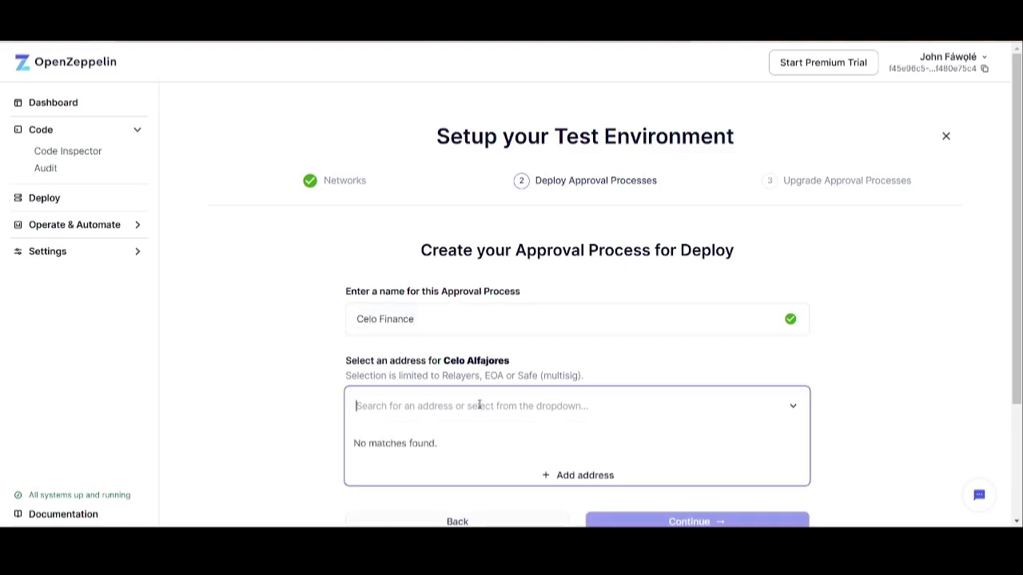
- Add a new address named 'Celo Address' and paste in the wallet address
click(559, 477)
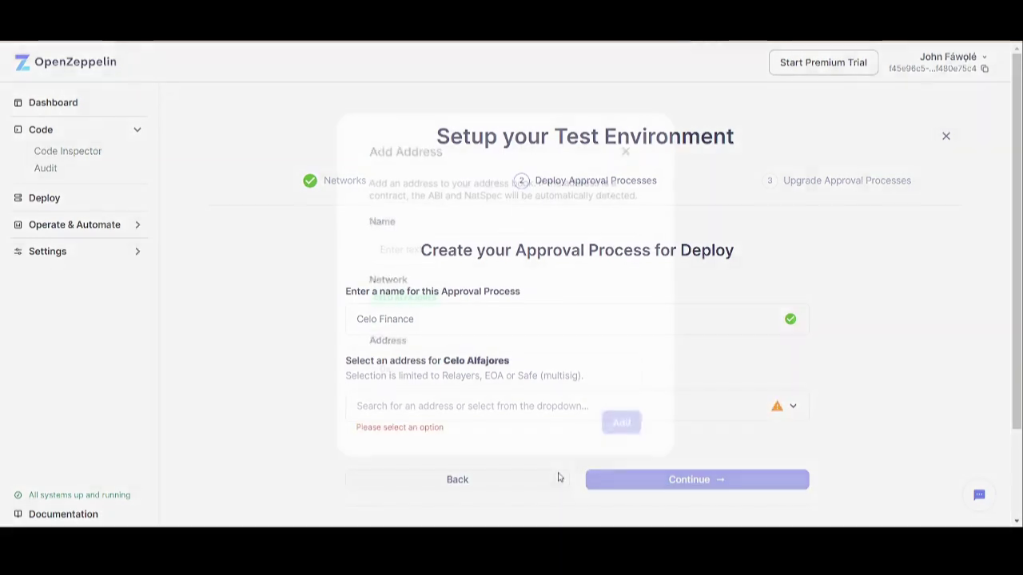
click(442, 240)
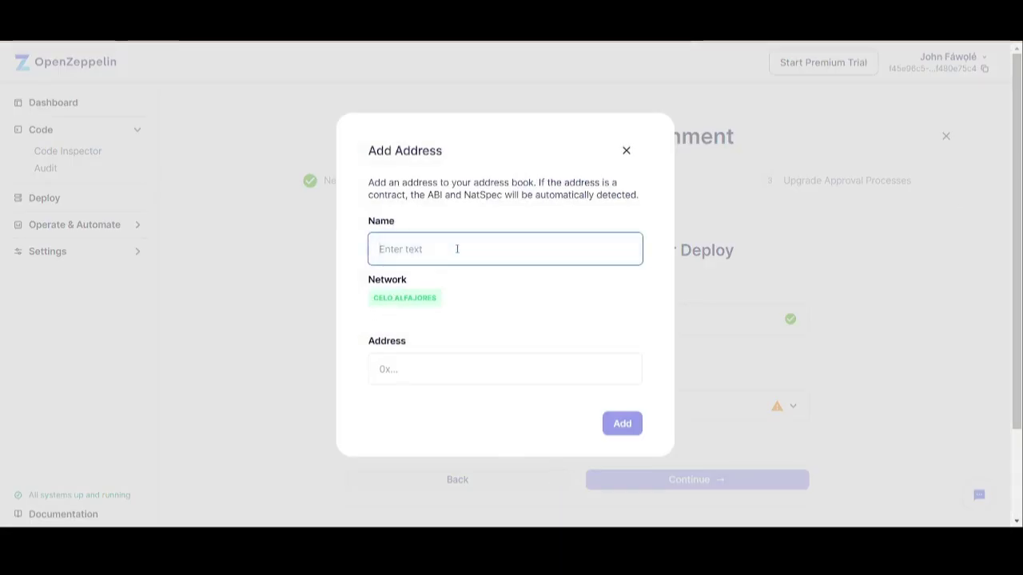
text(Celo Address)
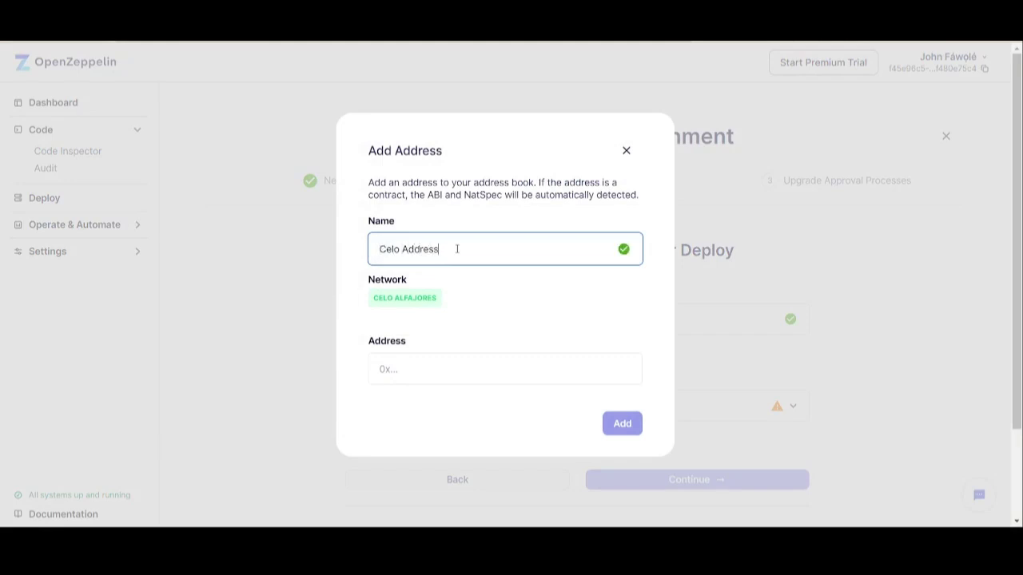
click(407, 375)
text(0x19f8Ac43A2a2c0E84FB8df28837E5b57c8f14EDF)
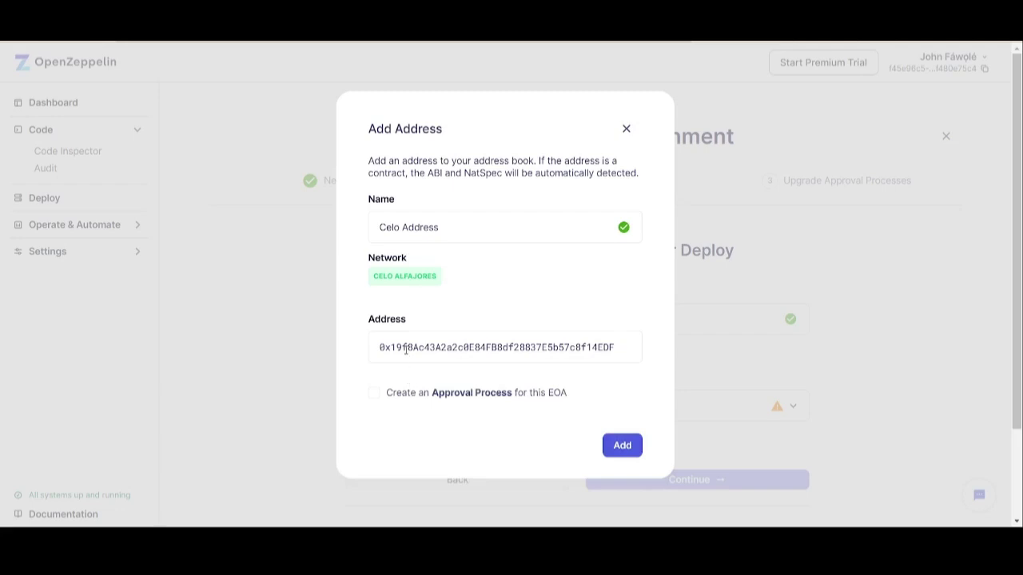
- Replace the shortened, invalid address with the full wallet address and save it
drag(409, 349, 610, 349)
key(BackSpace)
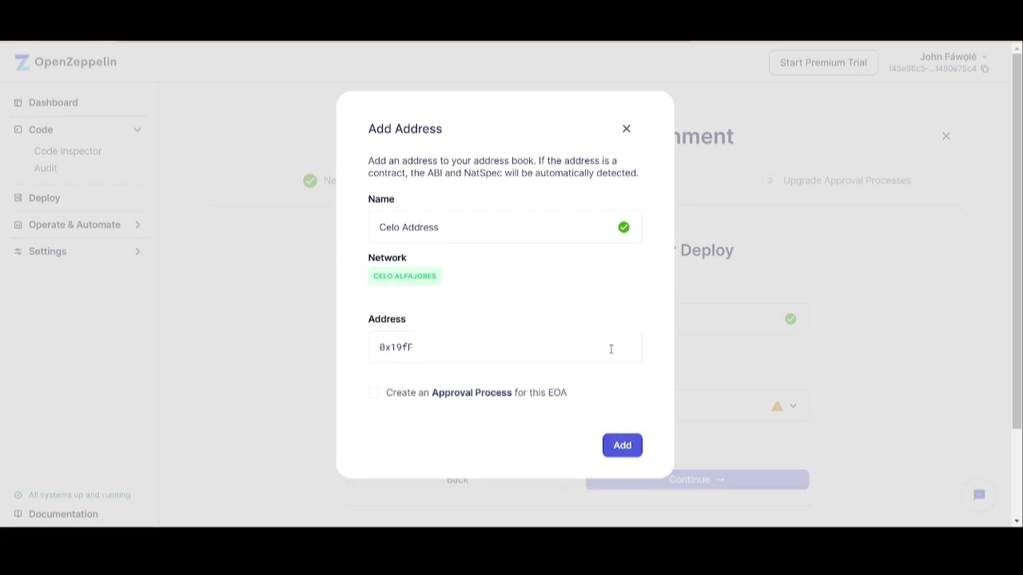
click(628, 445)
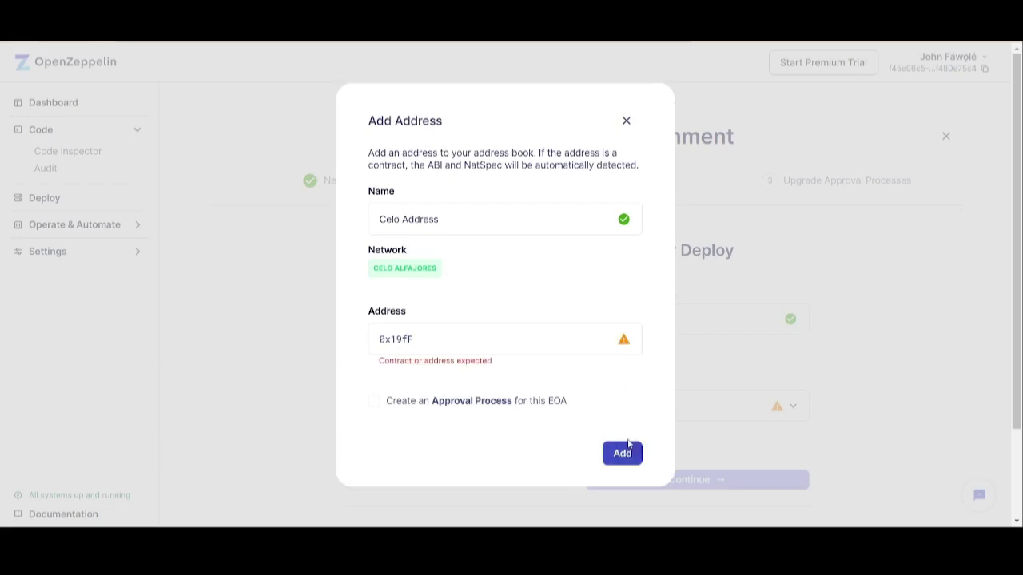
drag(470, 338, 269, 377)
key(BackSpace)
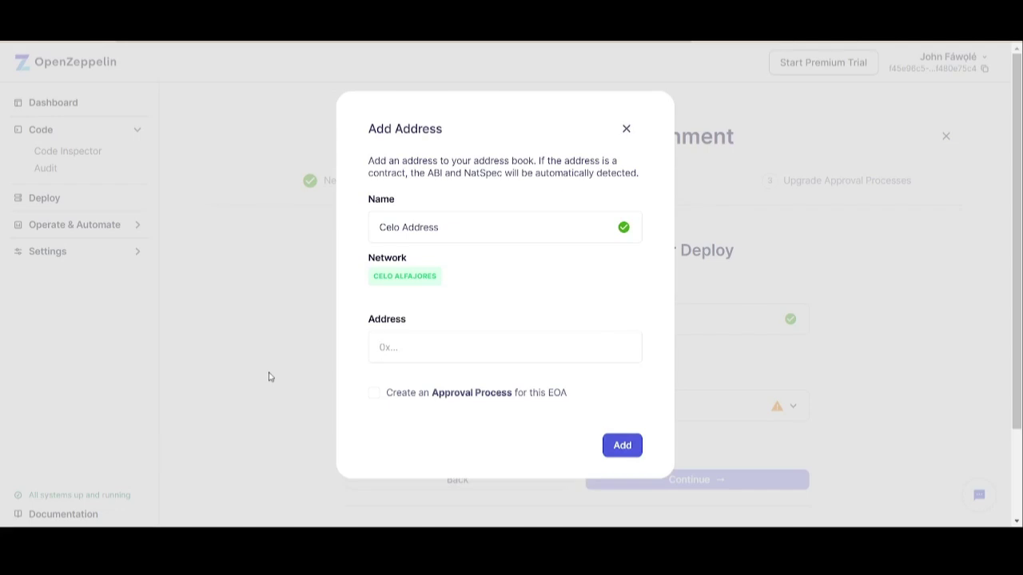
text(0x19f8Ac43A2a2c0E84FB8df28837E5b57c8f14EDF)
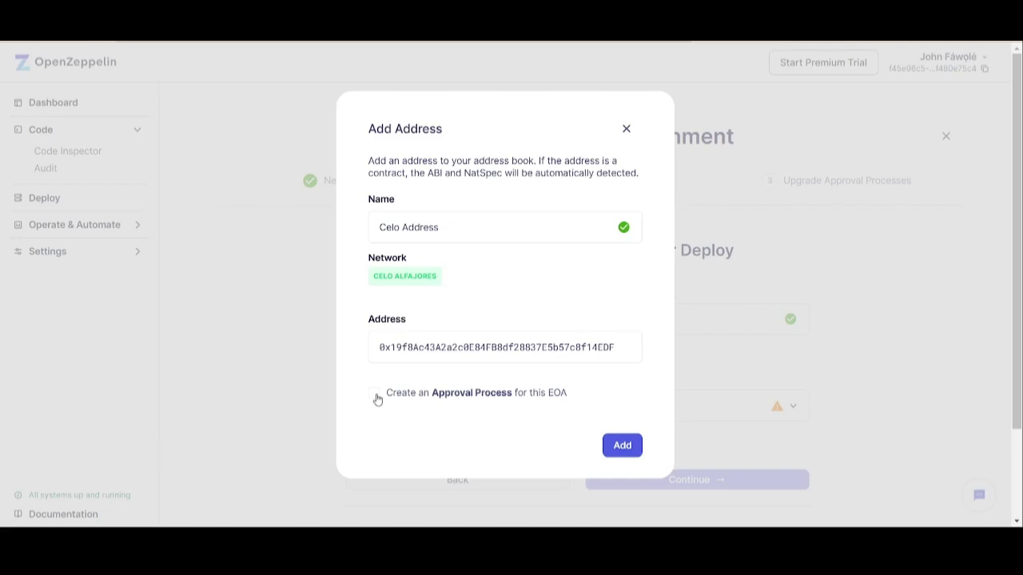
click(615, 449)
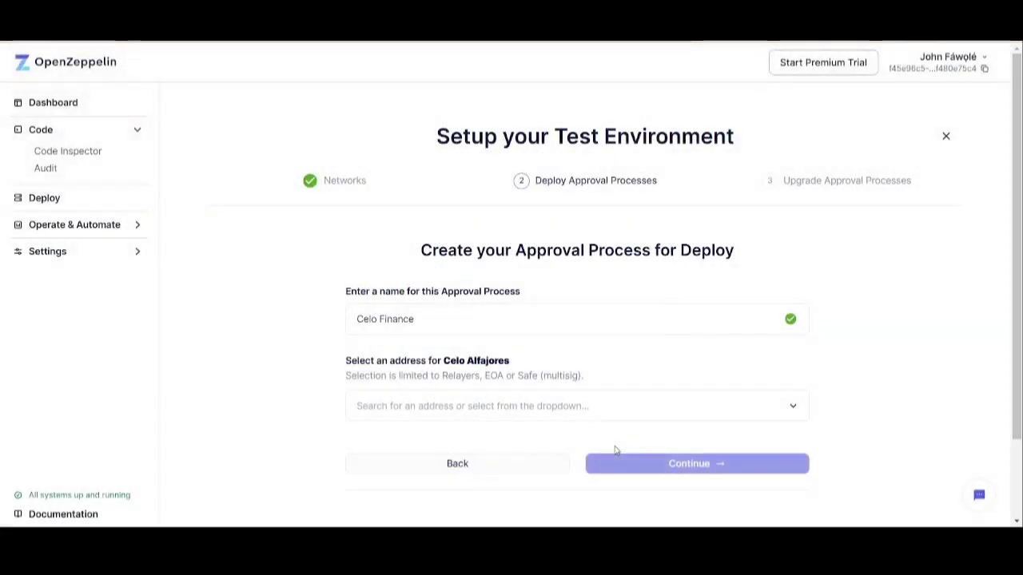
- Assign Celo Address to the Celo Finance approval process and confirm it
click(655, 415)
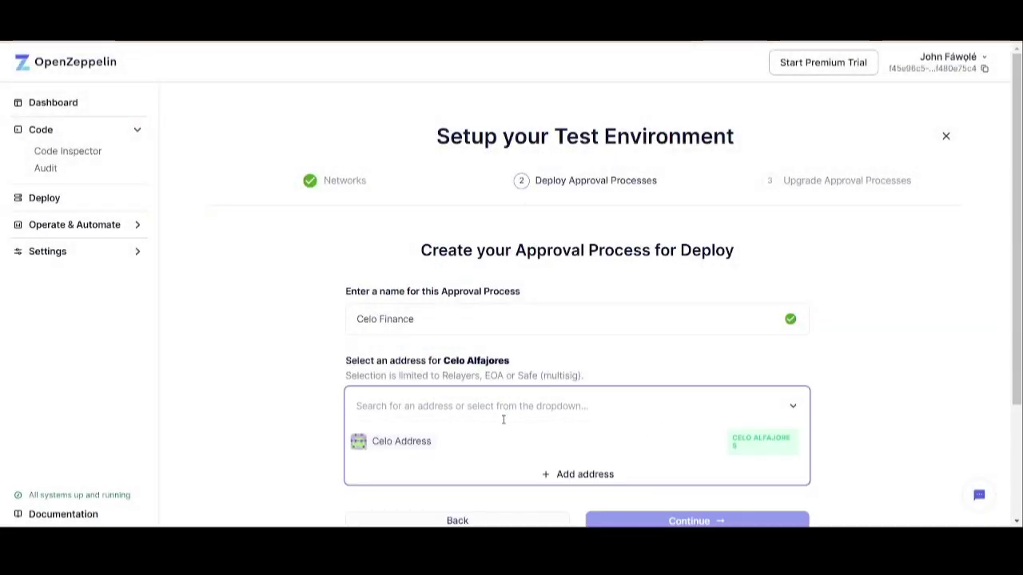
click(421, 441)
click(651, 461)
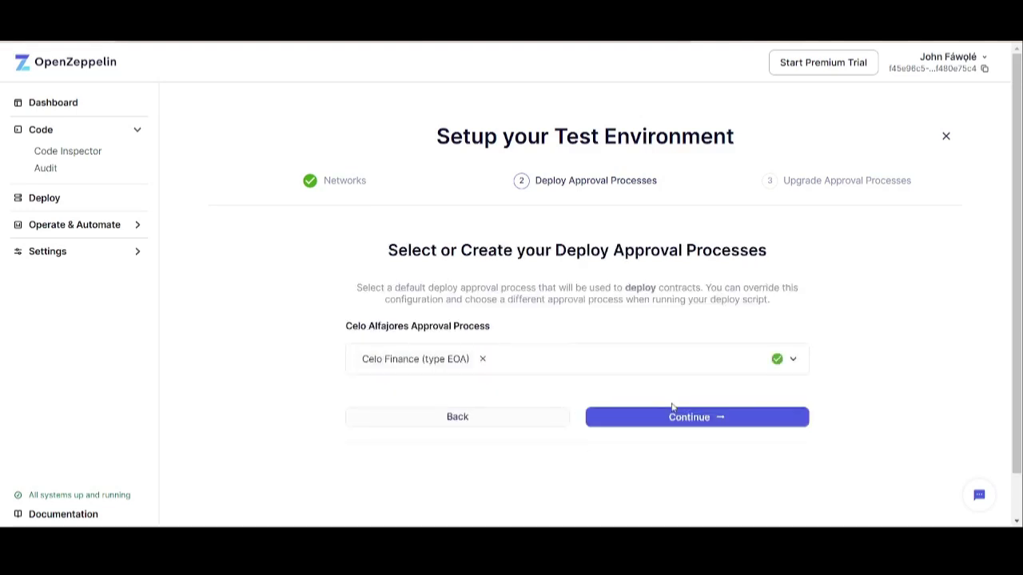
- Choose Celo Finance (EOA) as the approval process for both deploys and upgrades
click(637, 365)
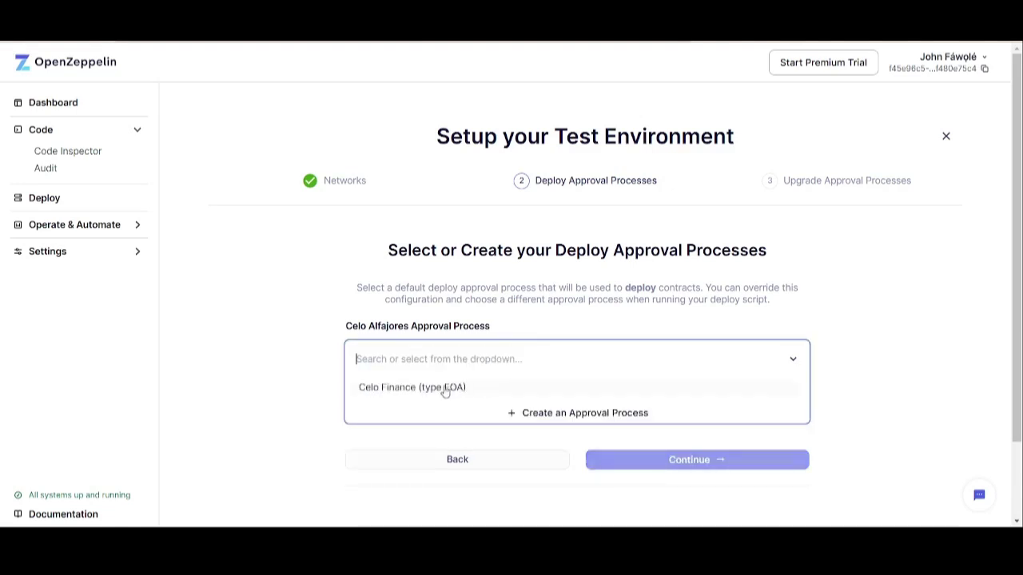
click(919, 381)
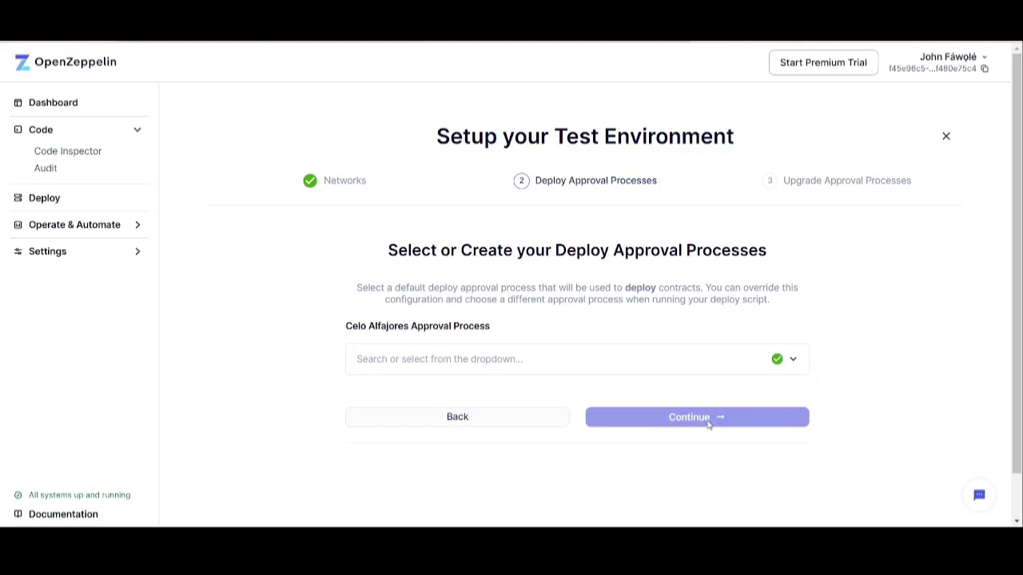
click(660, 371)
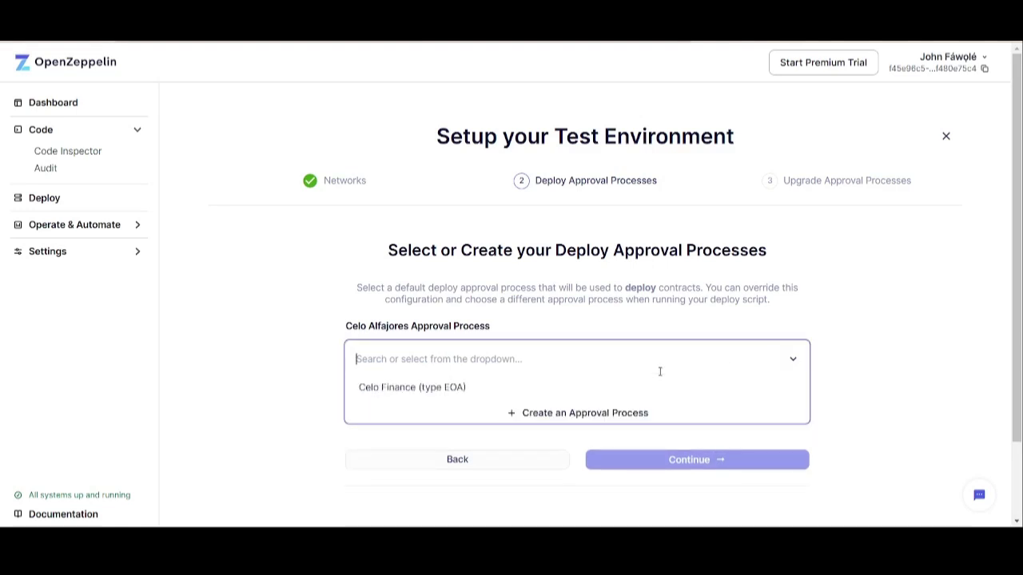
click(457, 391)
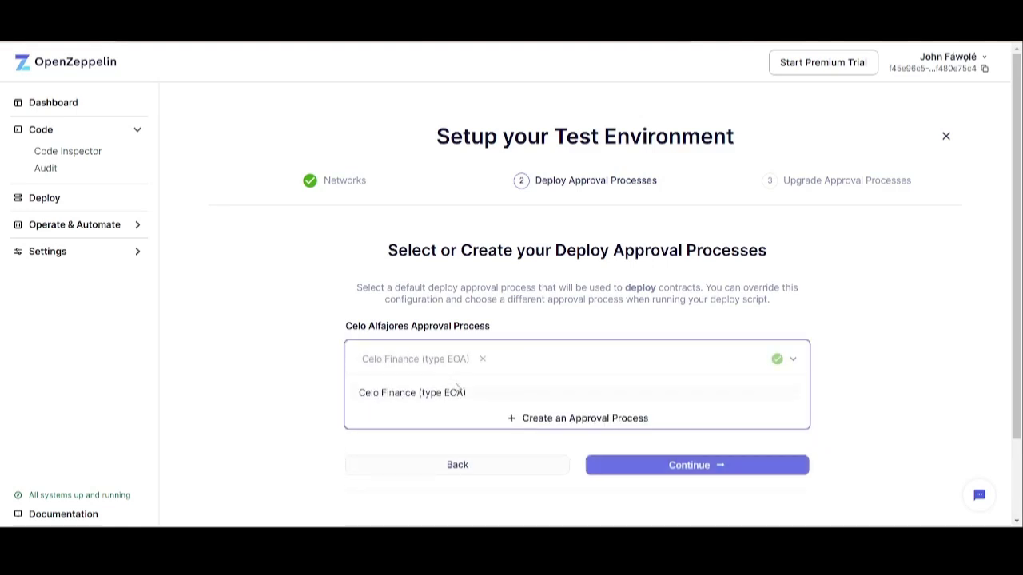
click(656, 467)
click(626, 360)
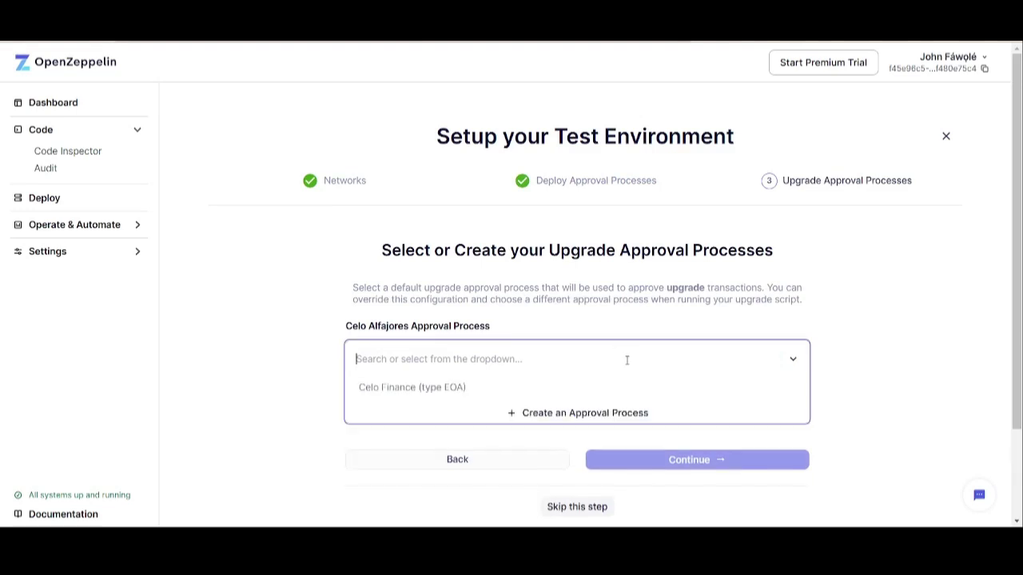
click(441, 388)
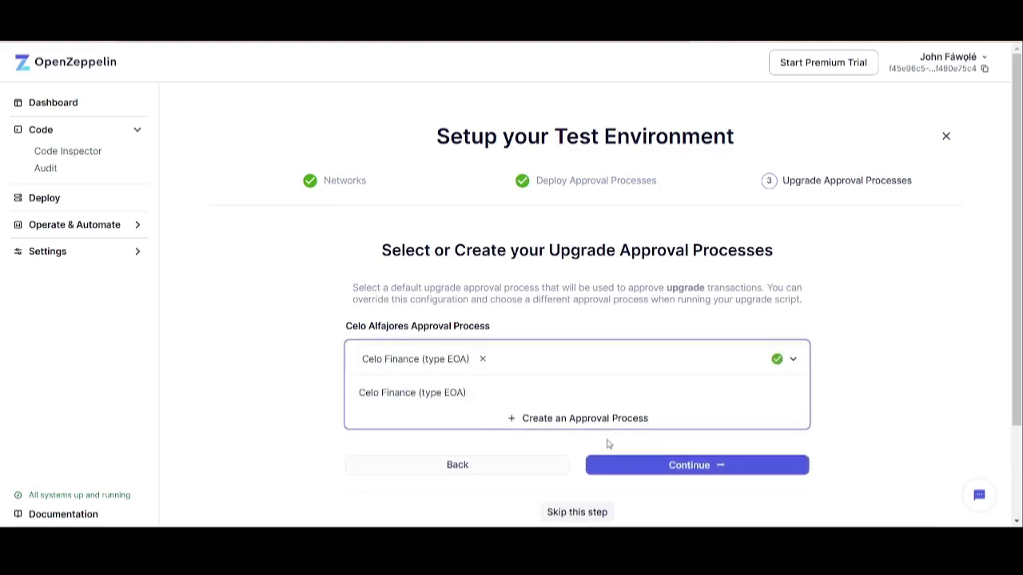
- Finish the wizard, copy the Team API Key, confirm key and secret are saved, and deploy
click(656, 468)
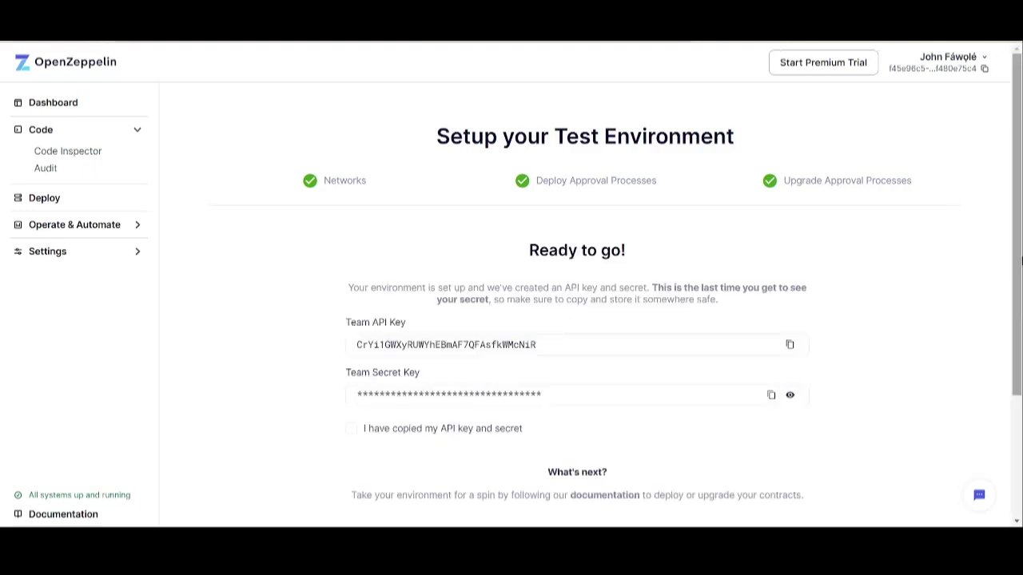
scroll(1018, 364, down, 3)
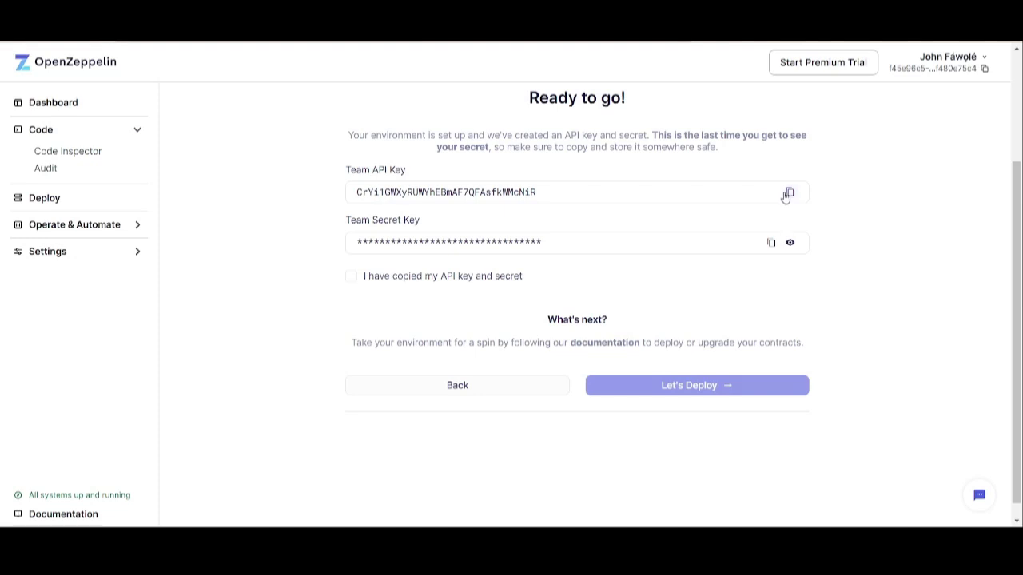
drag(1019, 266, 1020, 202)
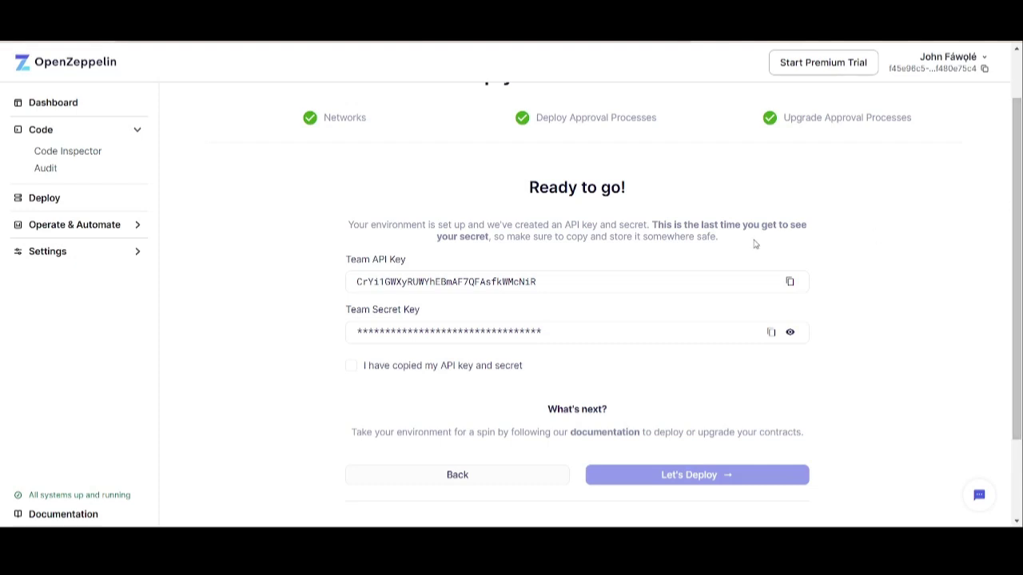
click(790, 285)
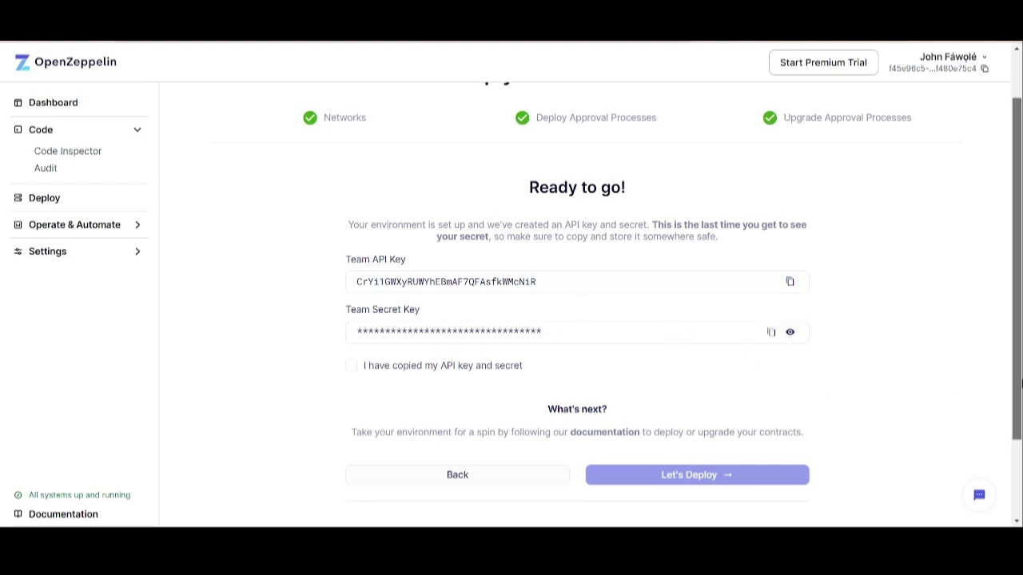
scroll(1015, 384, down, 1)
click(359, 347)
click(657, 455)
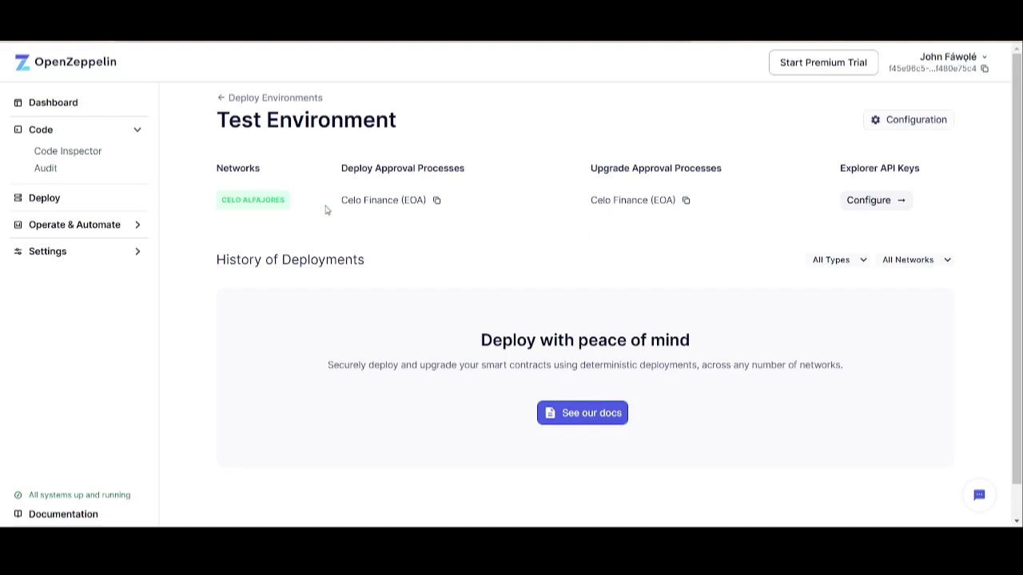
- Scroll through the Celo Alfajores Test Environment page and expand Operate & Automate in the sidebar
scroll(1020, 230, down, 1)
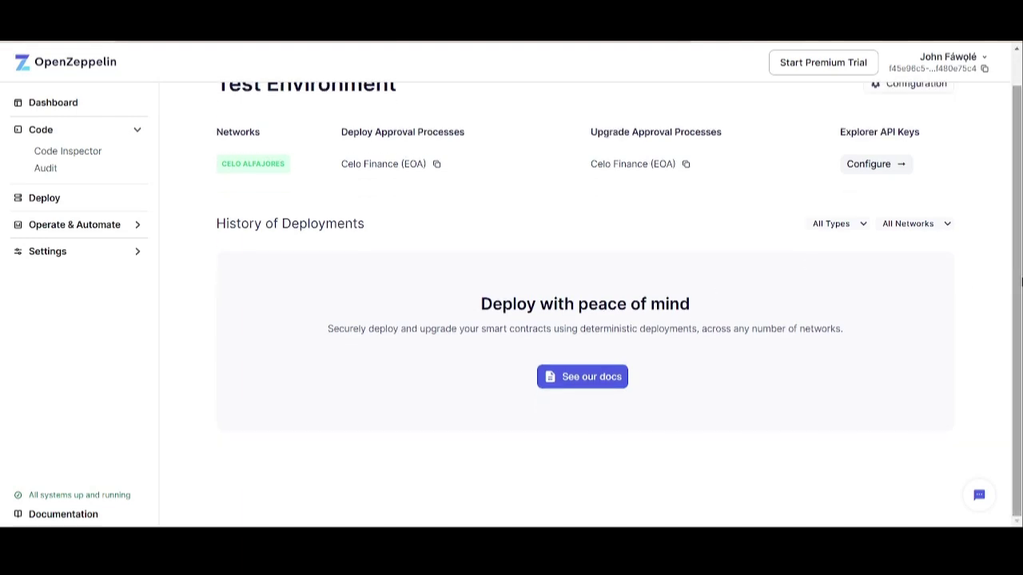
scroll(1021, 271, up, 1)
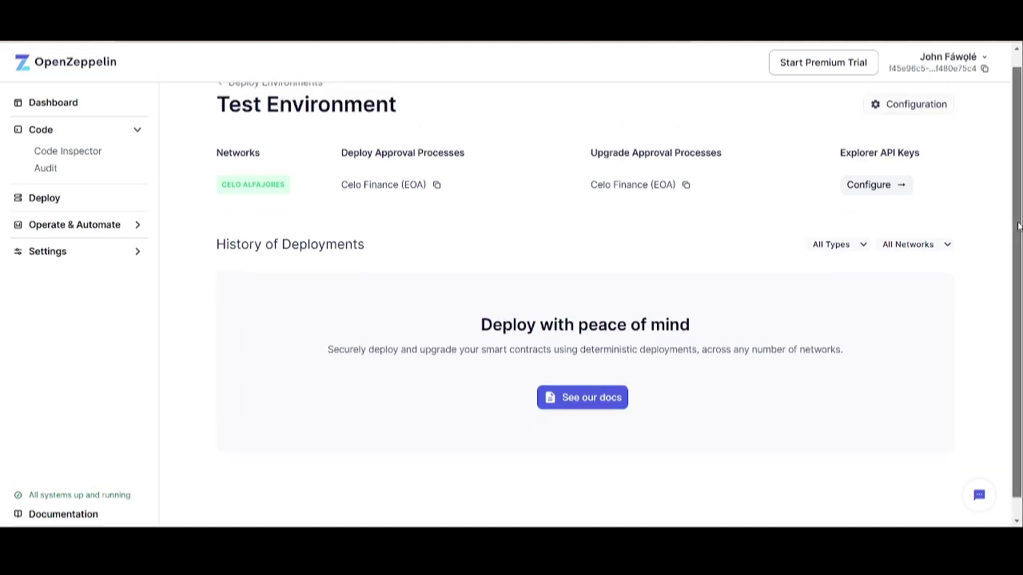
scroll(1019, 231, up, 1)
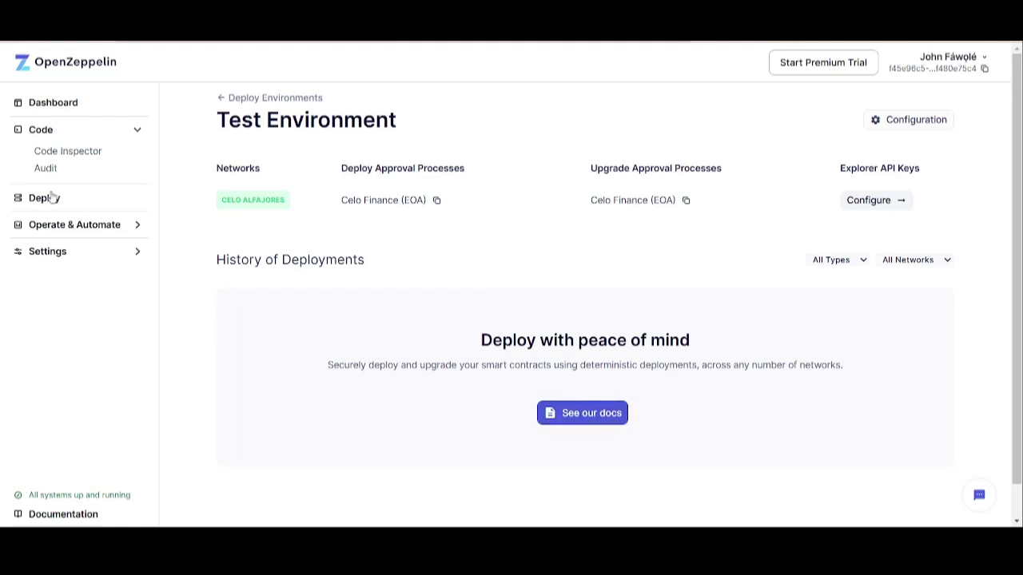
click(139, 226)
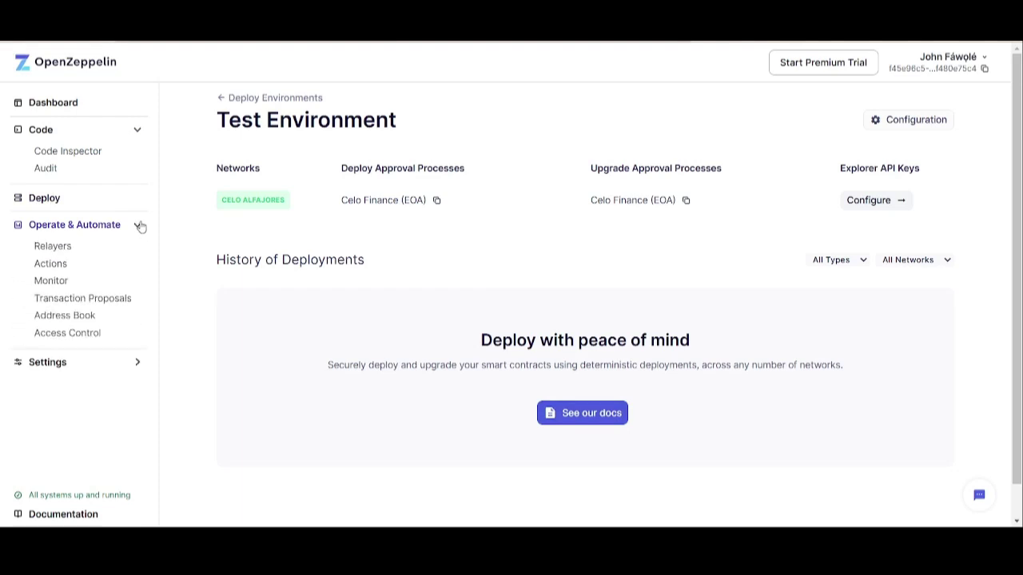
- Start a new relayer from the Relayers list, then cancel the form without creating one
click(51, 249)
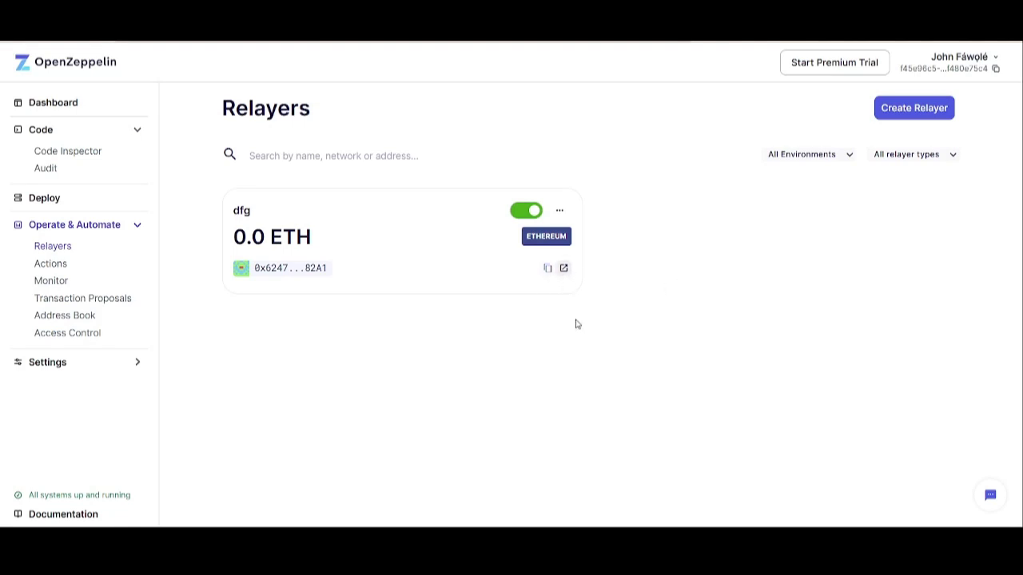
click(901, 119)
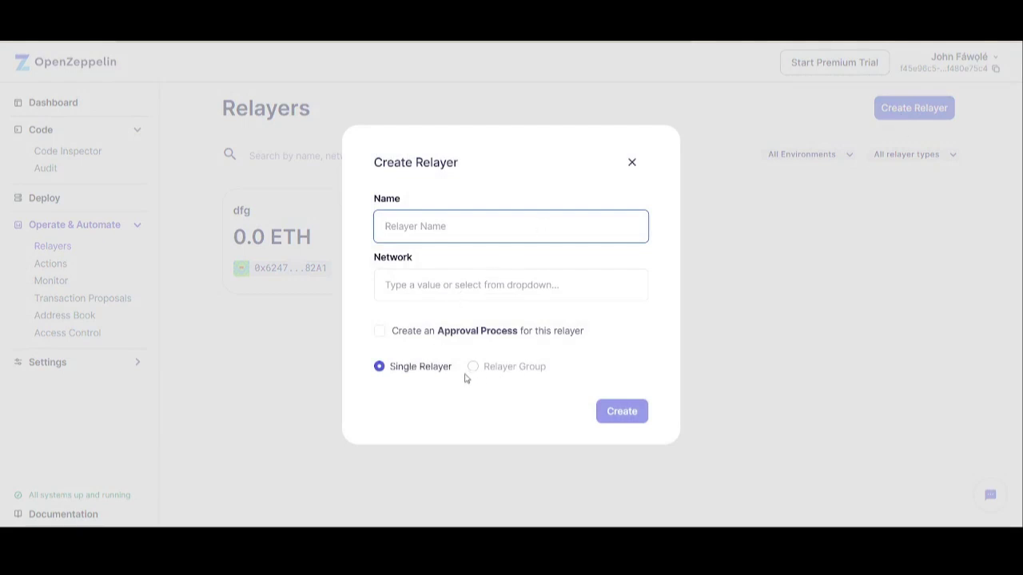
click(382, 335)
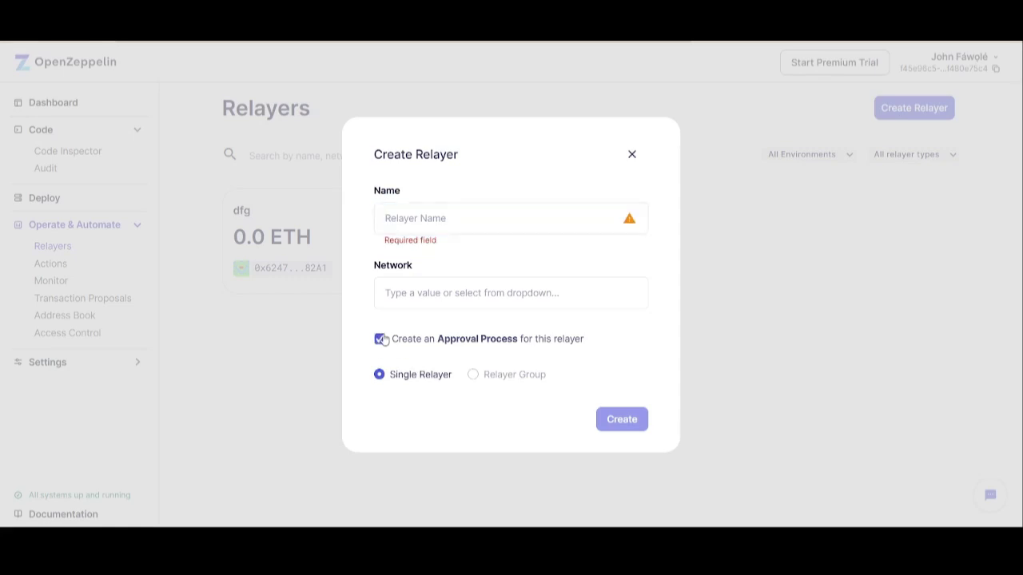
click(382, 339)
click(631, 154)
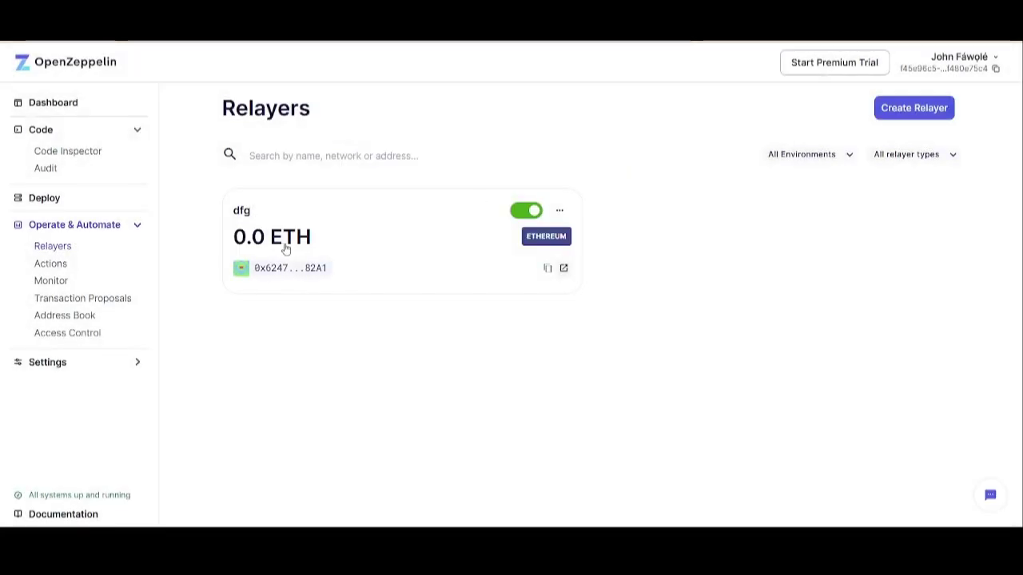
- Open and dismiss the dfg relayer's options, then go to the Actions page
click(559, 213)
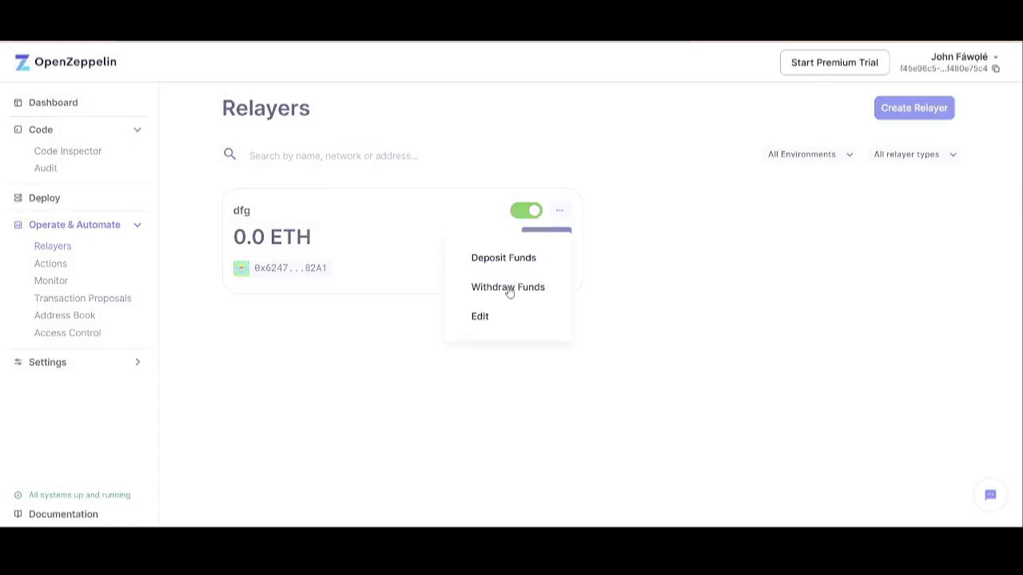
click(270, 342)
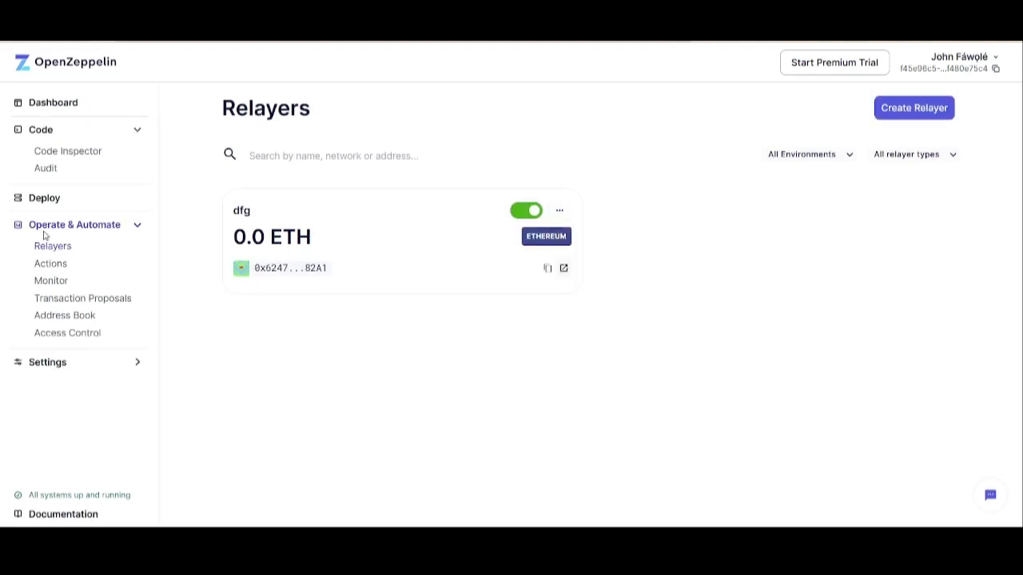
click(44, 267)
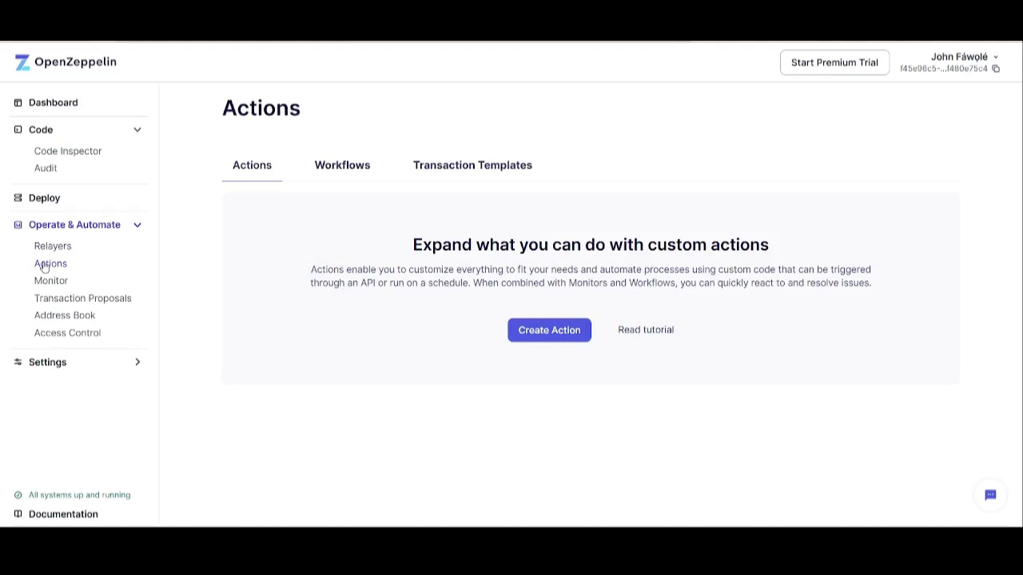
- Create a Monitor-triggered action named 'Celo Address' using the default handler code
click(534, 342)
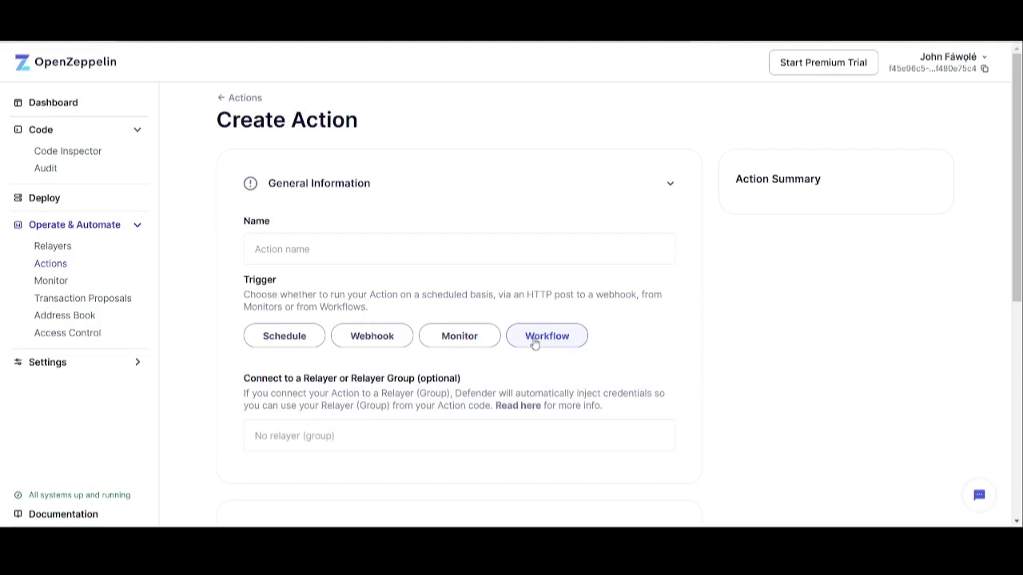
click(445, 350)
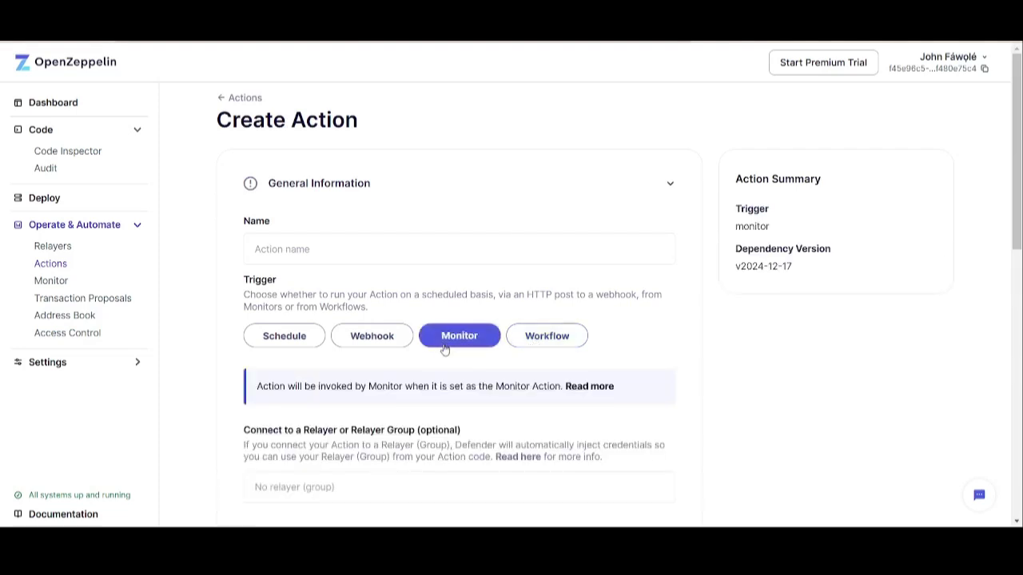
click(360, 240)
key(ctrl+v)
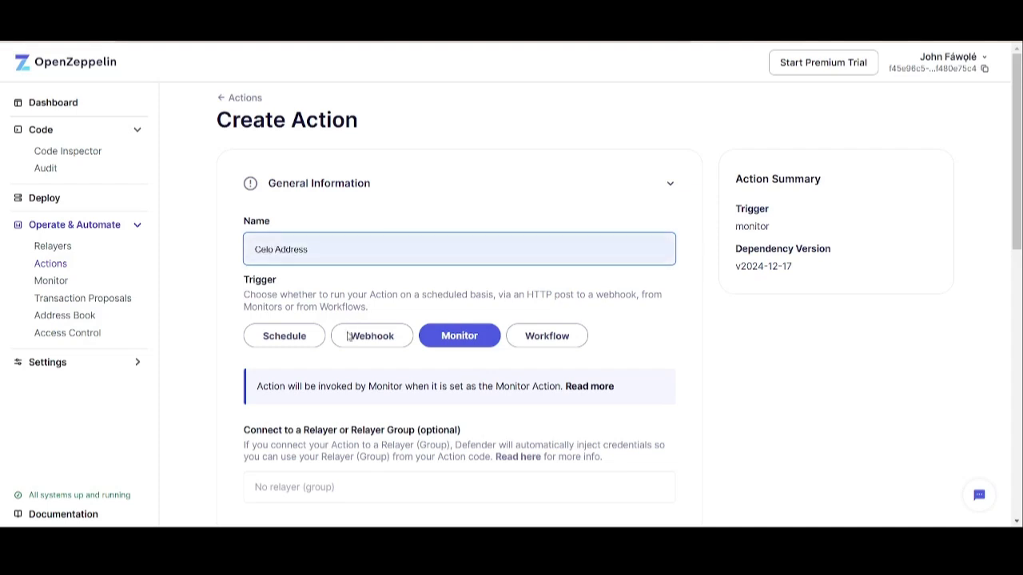
scroll(874, 299, down, 3)
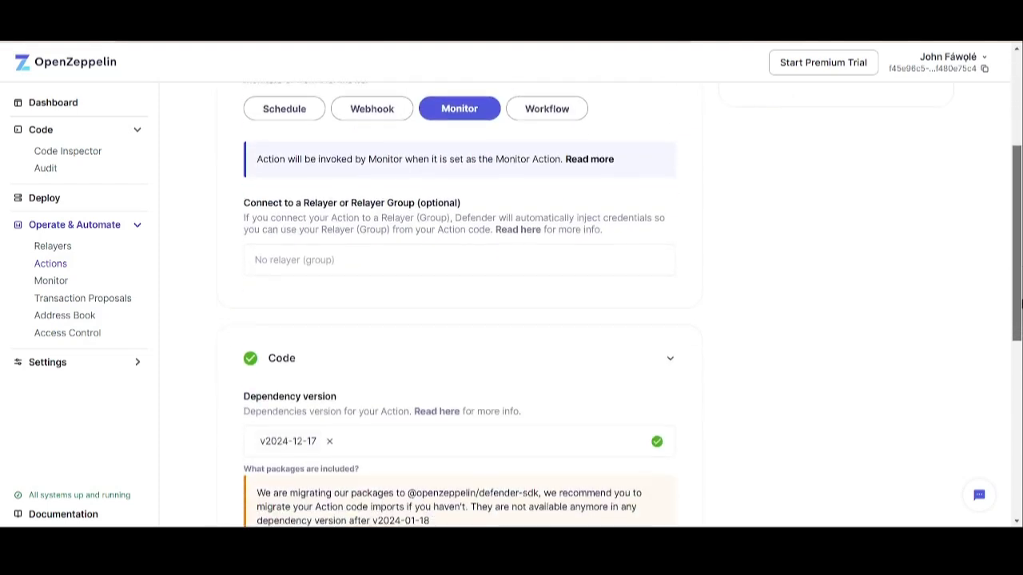
drag(1018, 248, 994, 427)
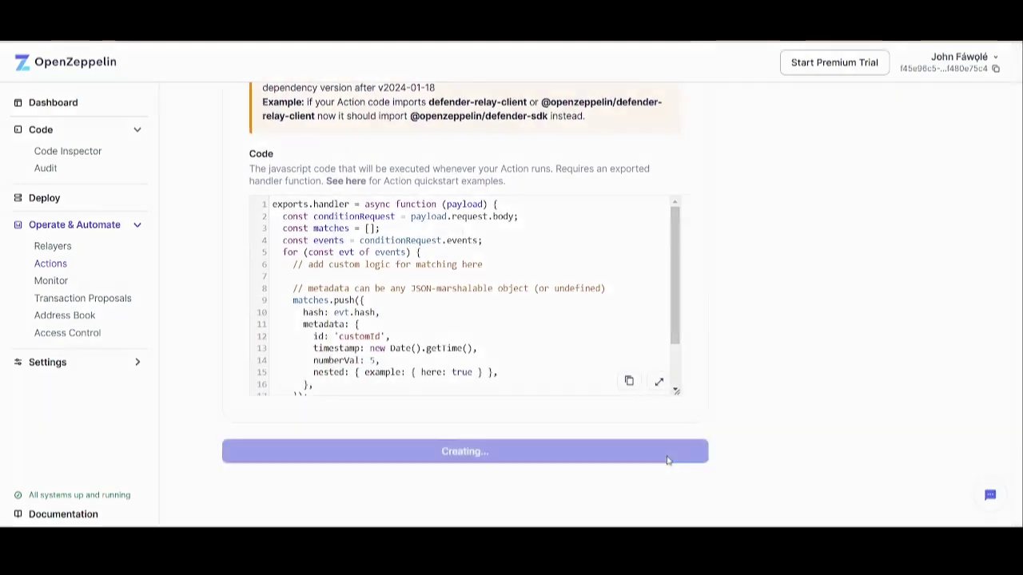
click(668, 460)
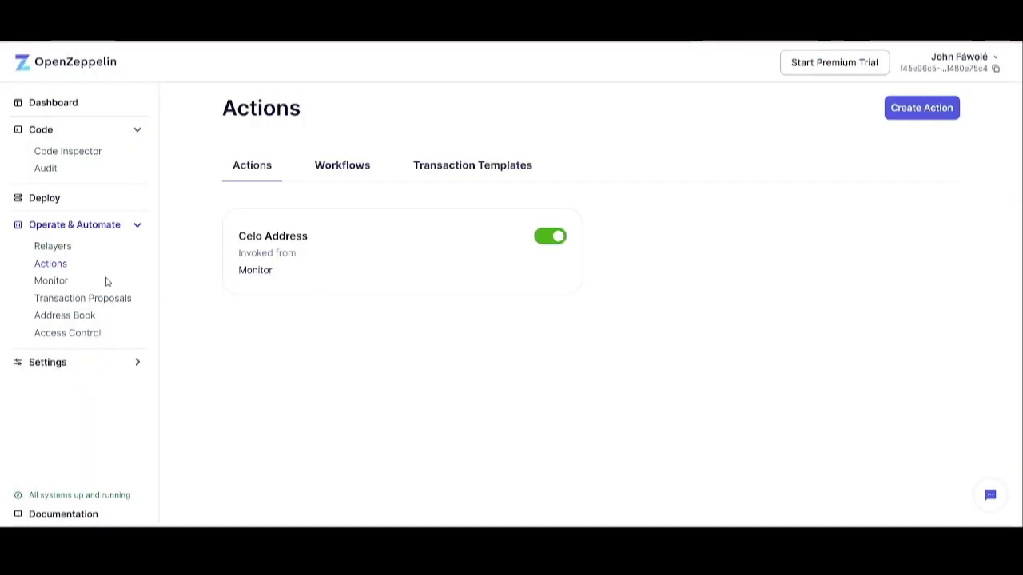
- View the Workflows and Transaction Templates tabs, then go to the Monitor page
click(344, 165)
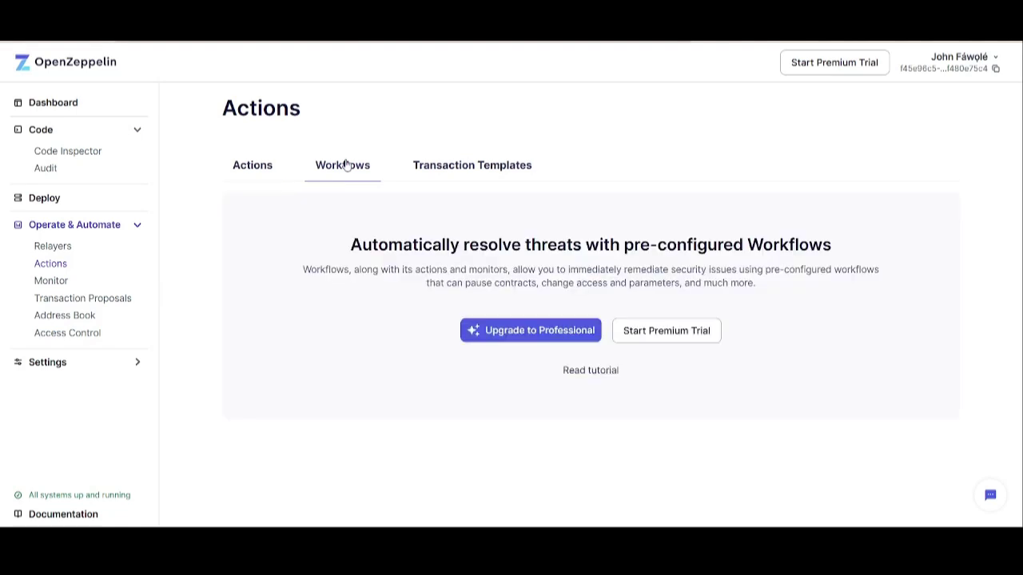
click(470, 167)
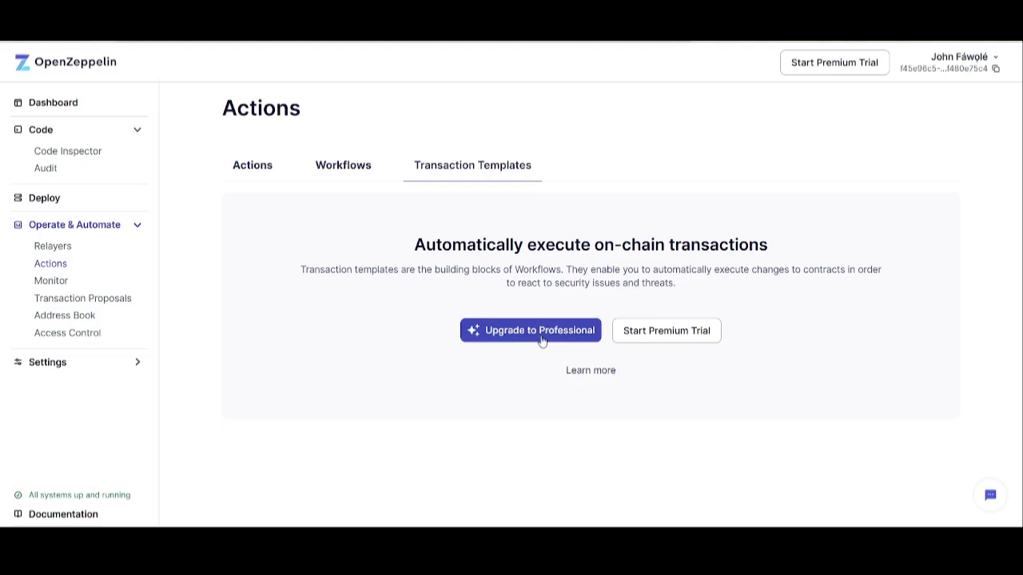
click(57, 285)
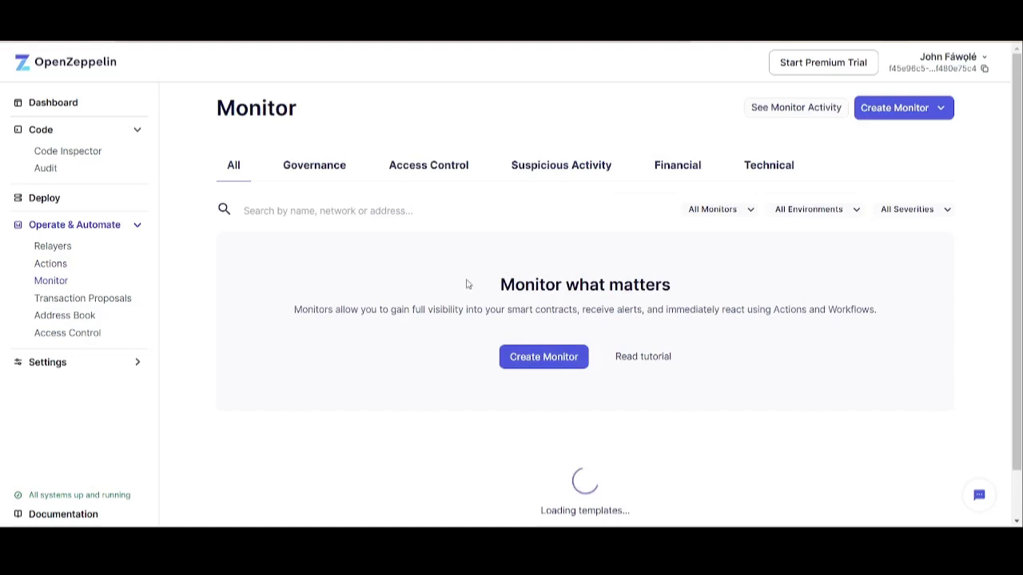
- Browse the Governance and Access Control monitor templates, scrolling through the Access Control list
click(308, 169)
click(387, 169)
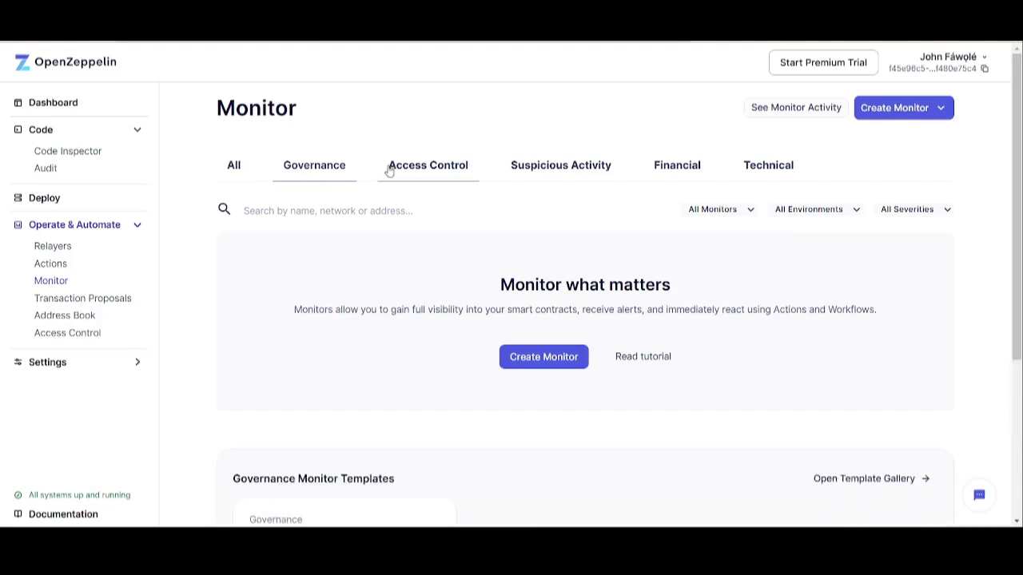
drag(1018, 222, 992, 423)
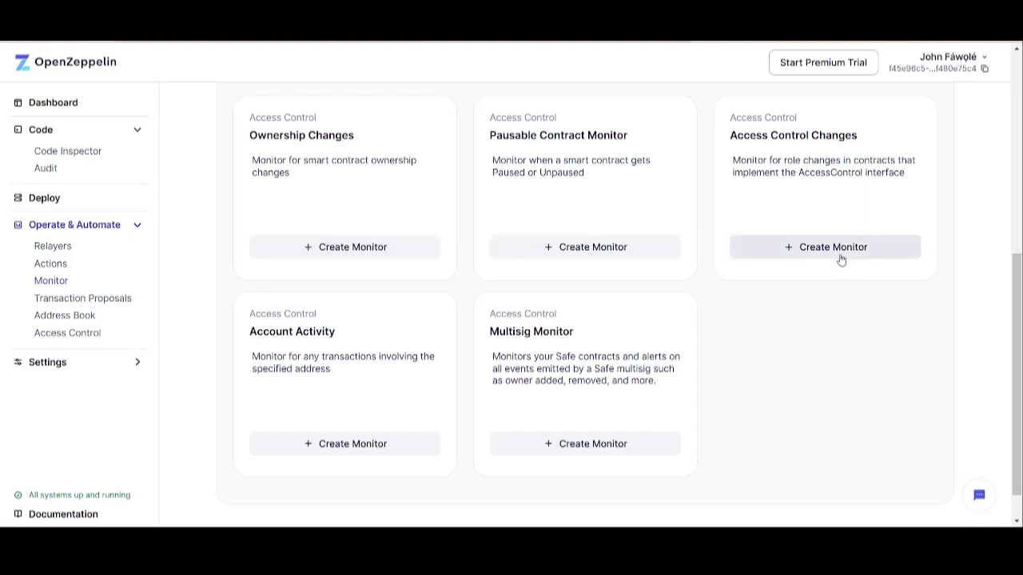
drag(1018, 324, 1021, 291)
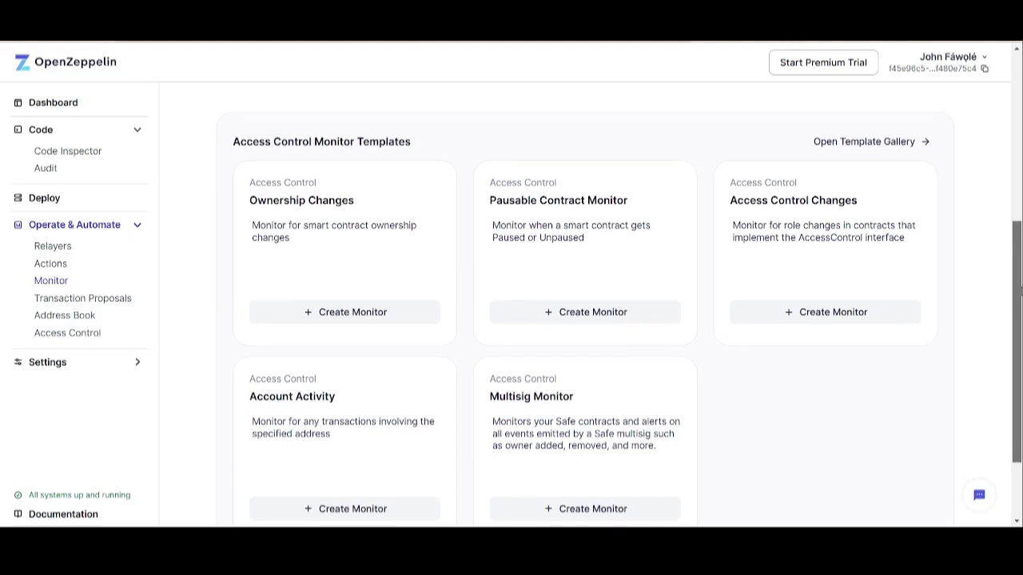
scroll(458, 282, up, 4)
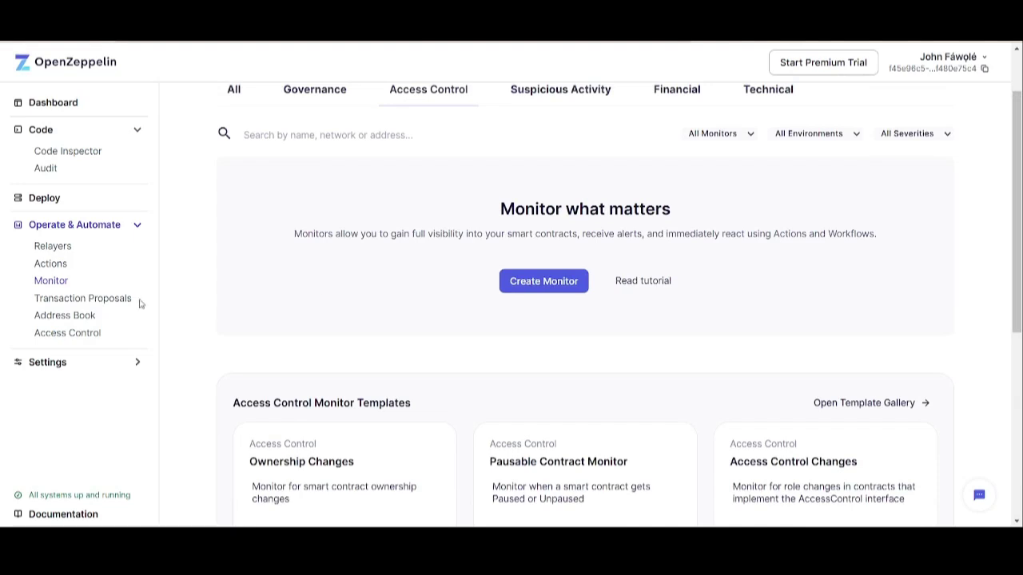
- Start a transaction proposal, expanding Type of Proposal, Function and Approval Process, then view the Address Book
click(112, 302)
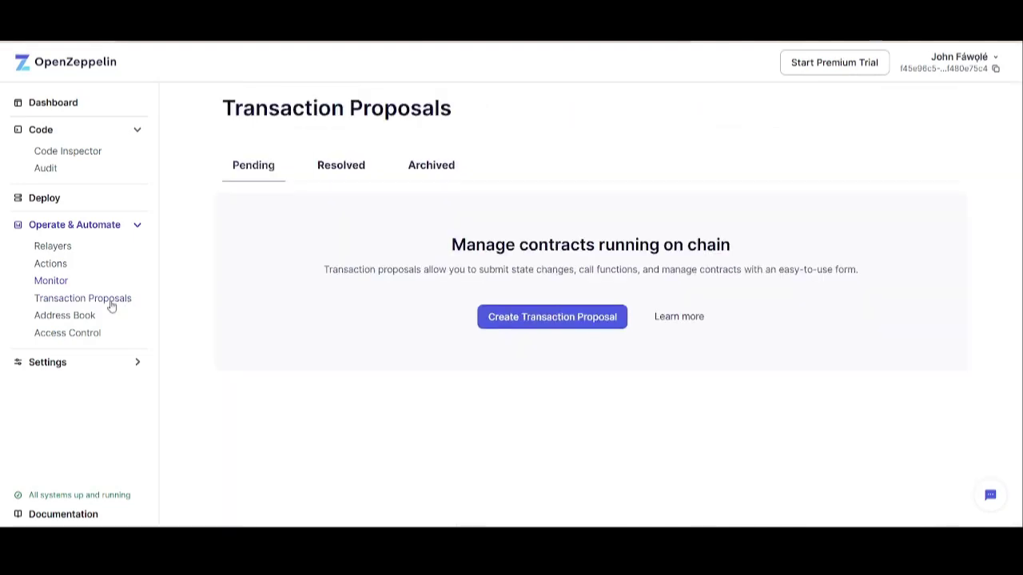
click(559, 319)
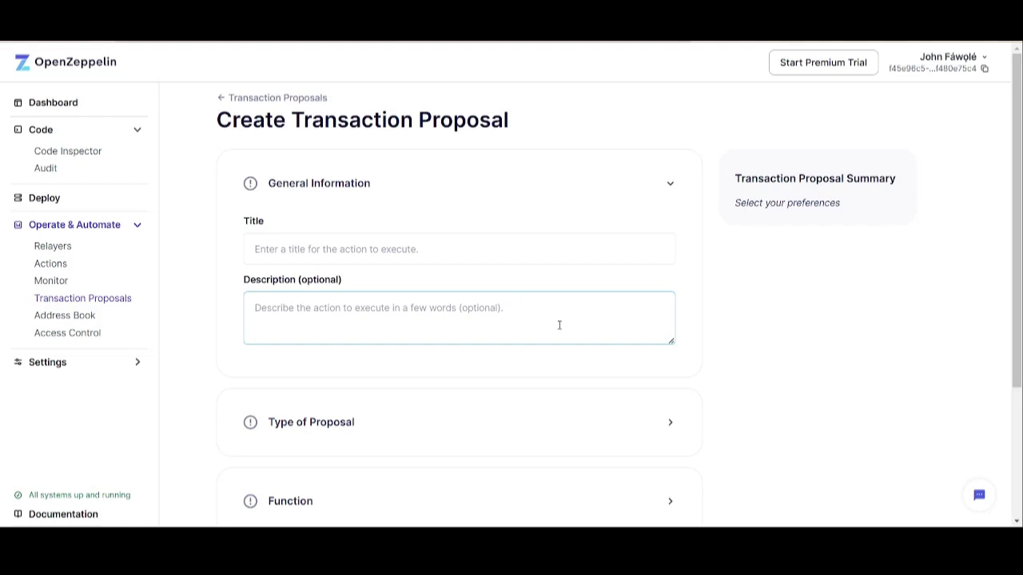
scroll(1017, 382, down, 3)
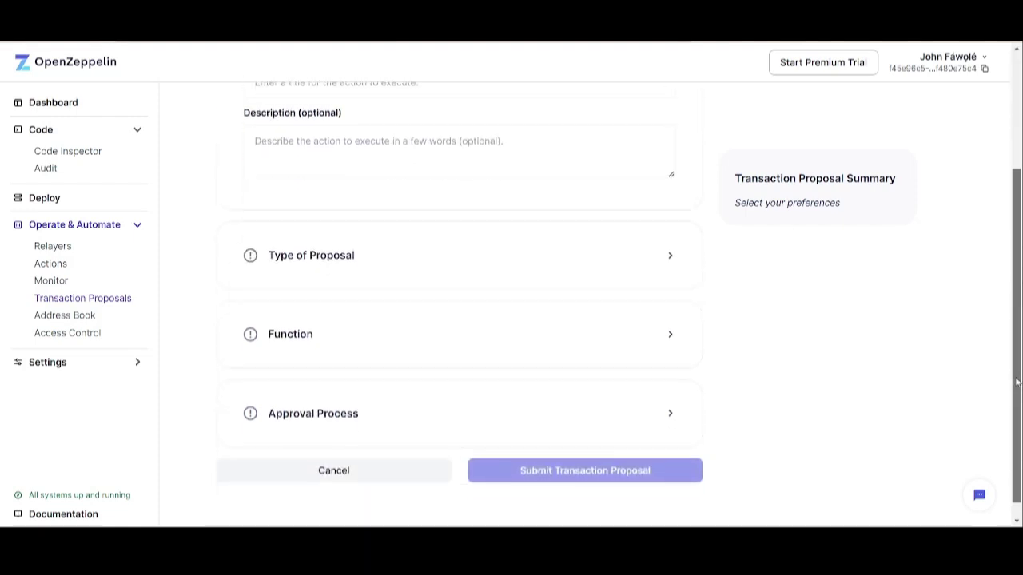
click(633, 256)
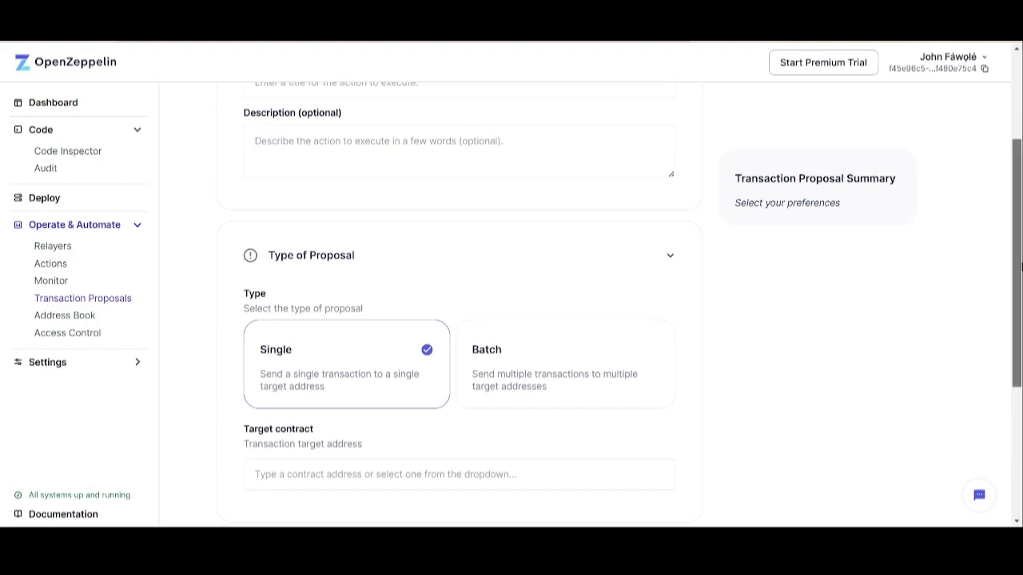
scroll(1017, 320, down, 3)
click(665, 328)
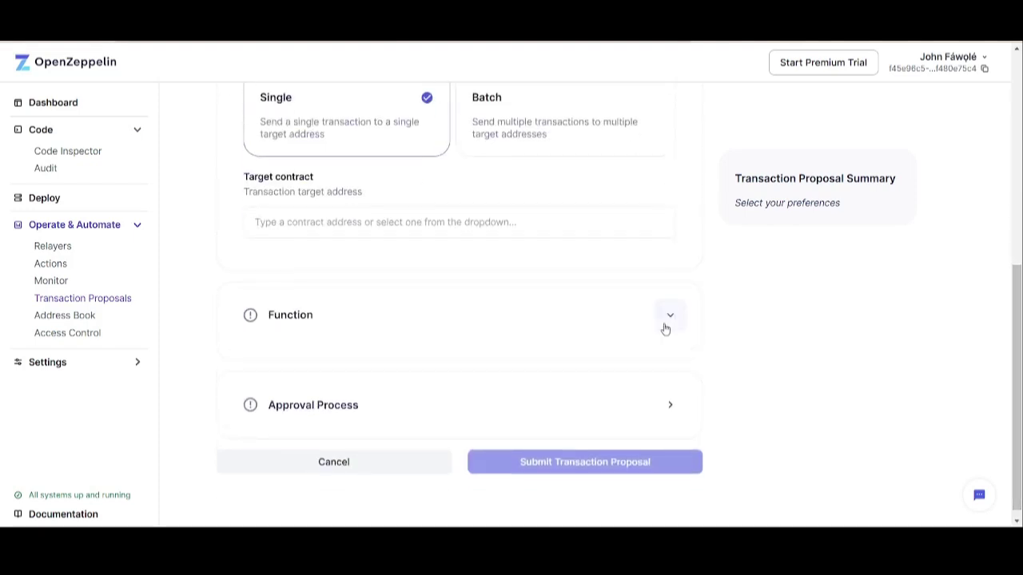
click(673, 409)
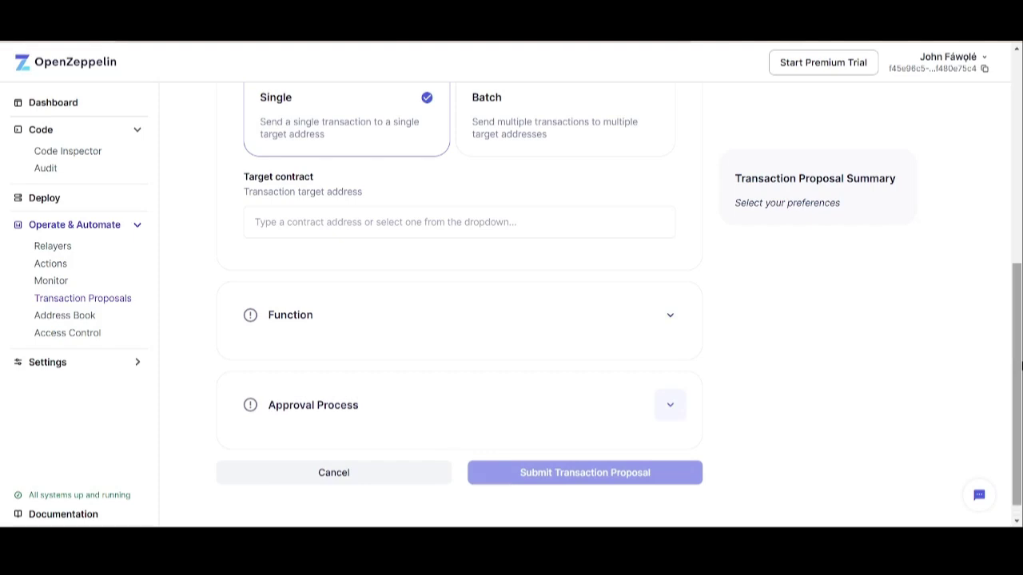
click(65, 315)
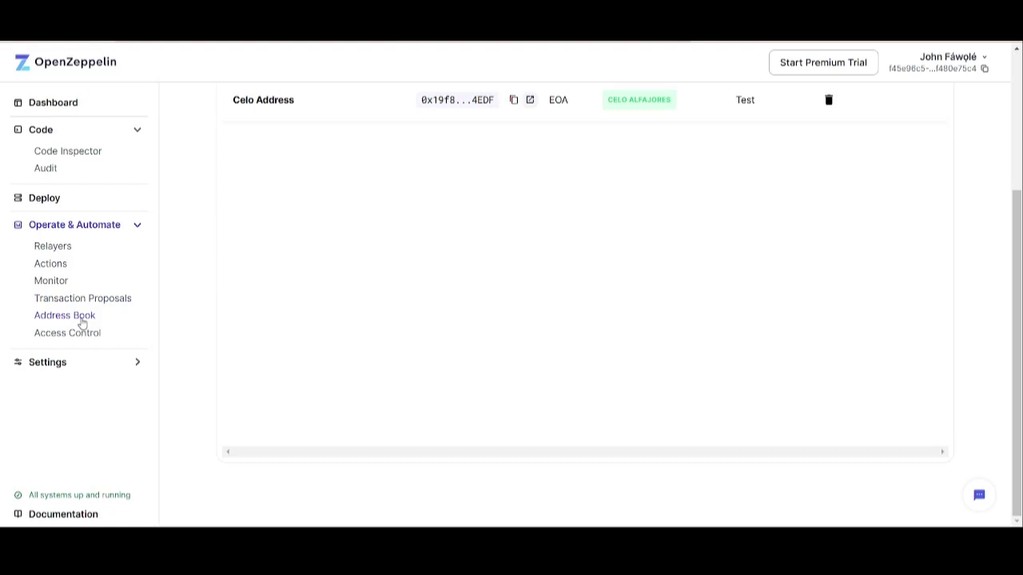
- Scroll up the Address Book to review the o and Celo Address entries, then go to Access Control
drag(1017, 228, 1016, 99)
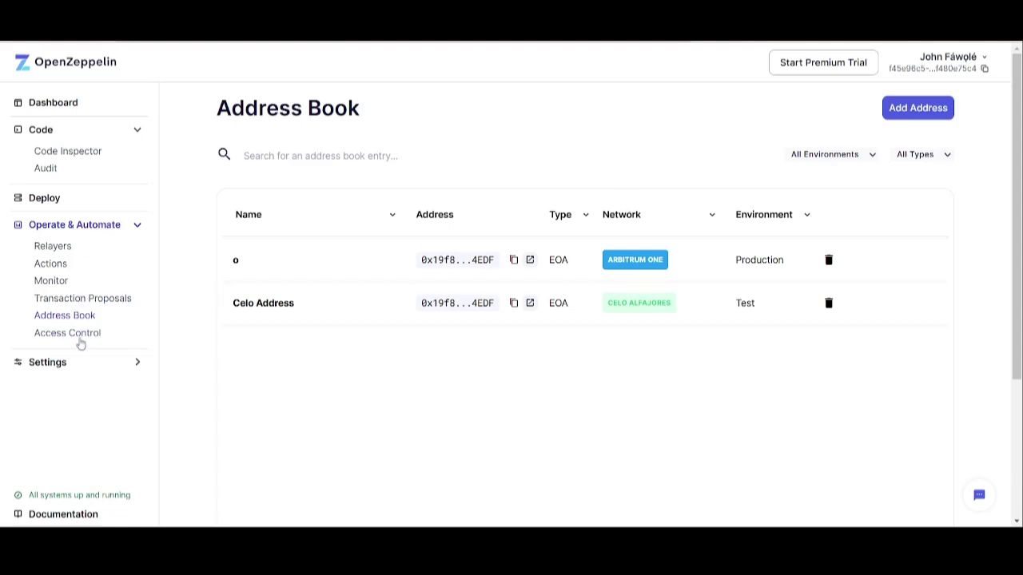
click(78, 335)
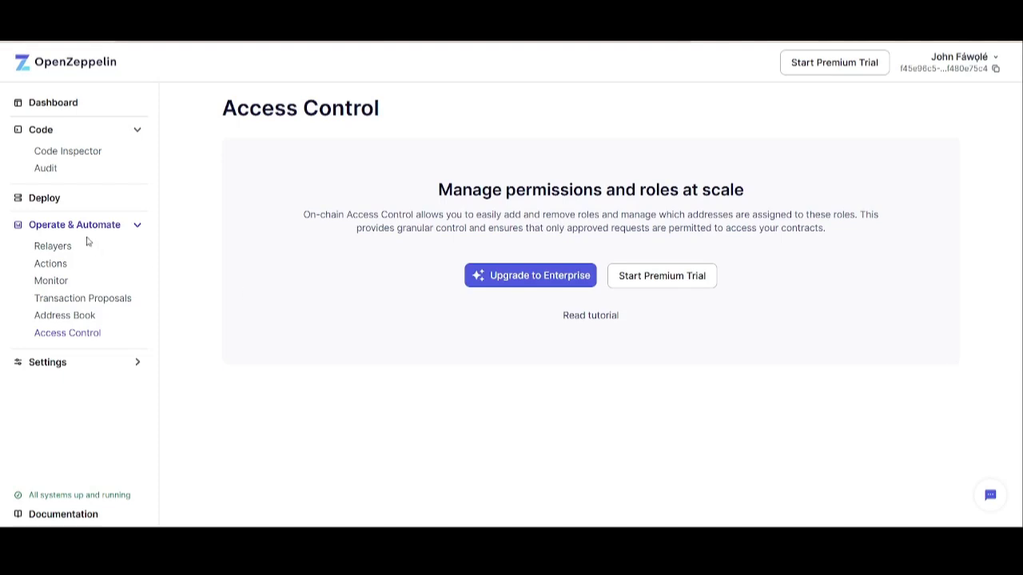
- Go back to the Baptizer dashboard, now showing 01 active action
click(61, 107)
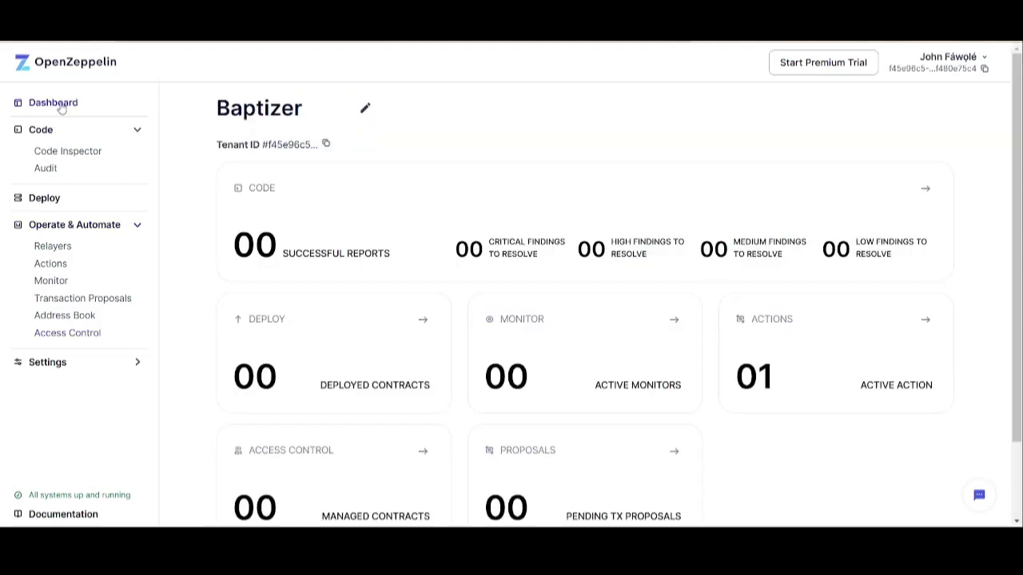